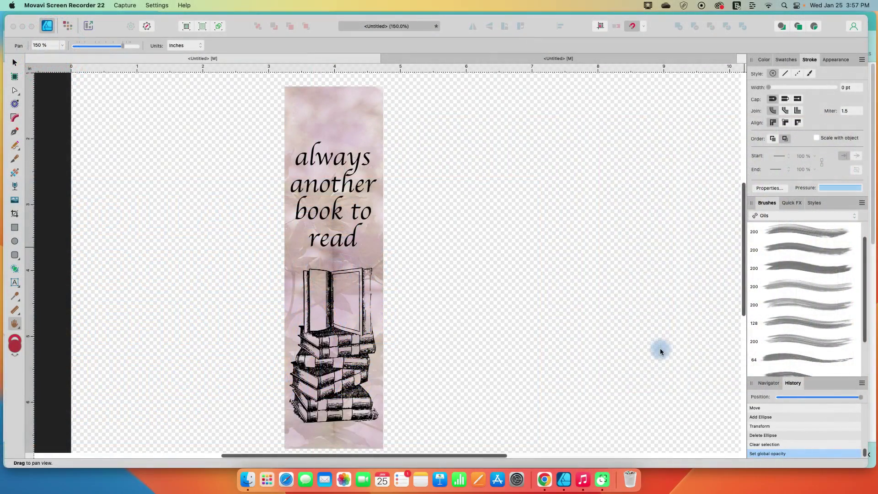
- Bring Affinity Designer 2 forward to show the finished lilac bookmark with quote and books
left_click(660, 348)
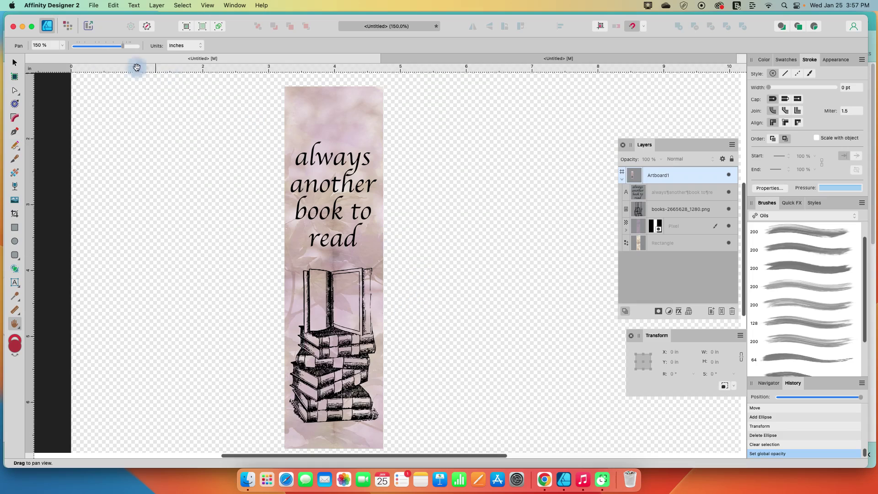
- Create a new Letter document, 11 × 8.5 in landscape, with an artboard
left_click(93, 6)
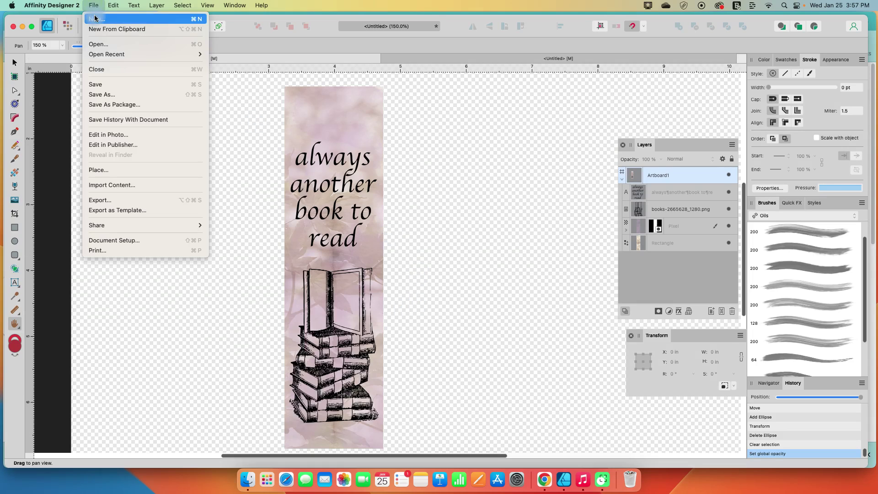
left_click(95, 17)
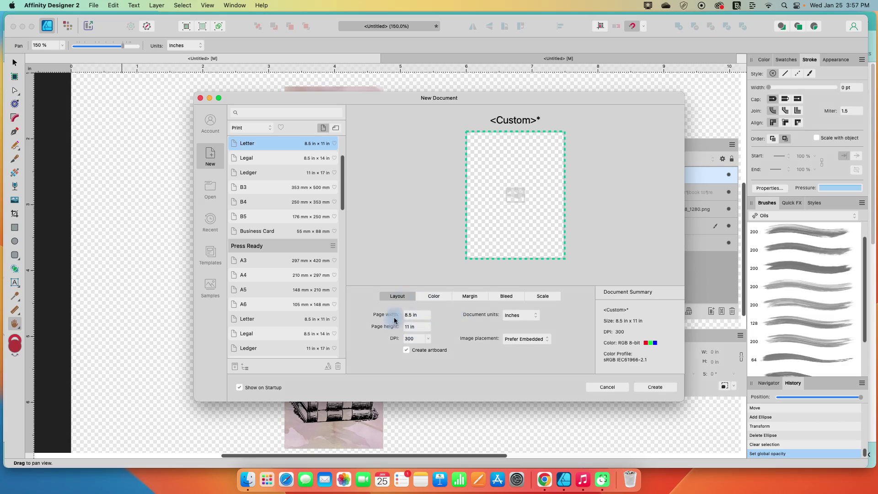
left_click(419, 315)
type("11")
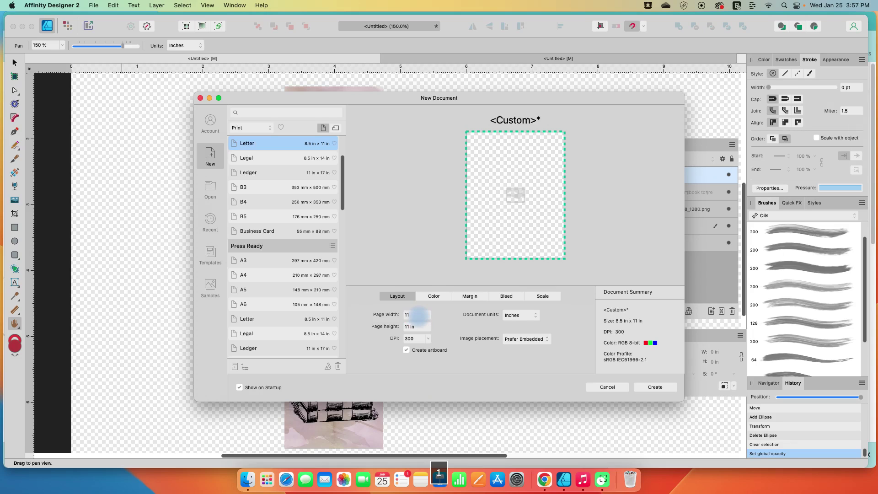
left_click(421, 325)
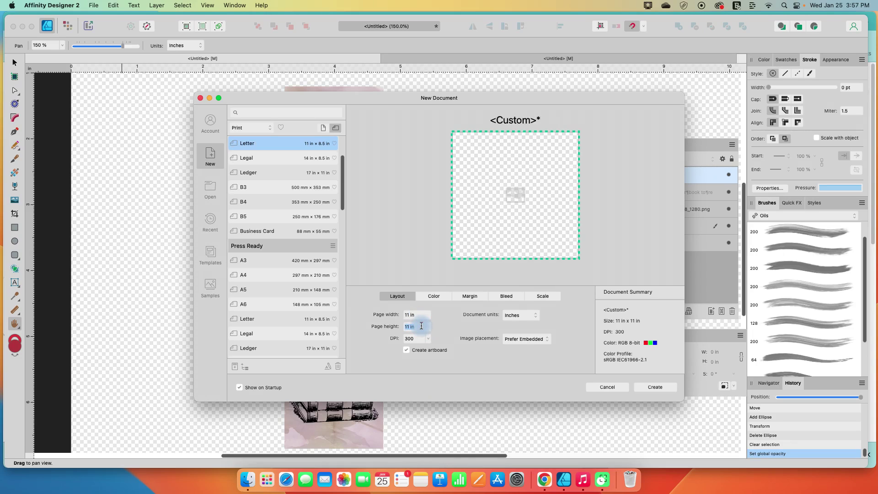
type("8.5")
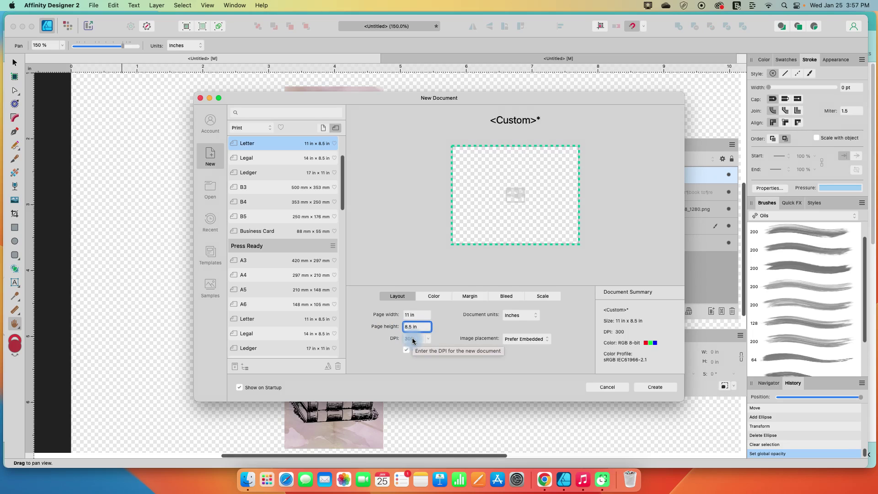
left_click(654, 387)
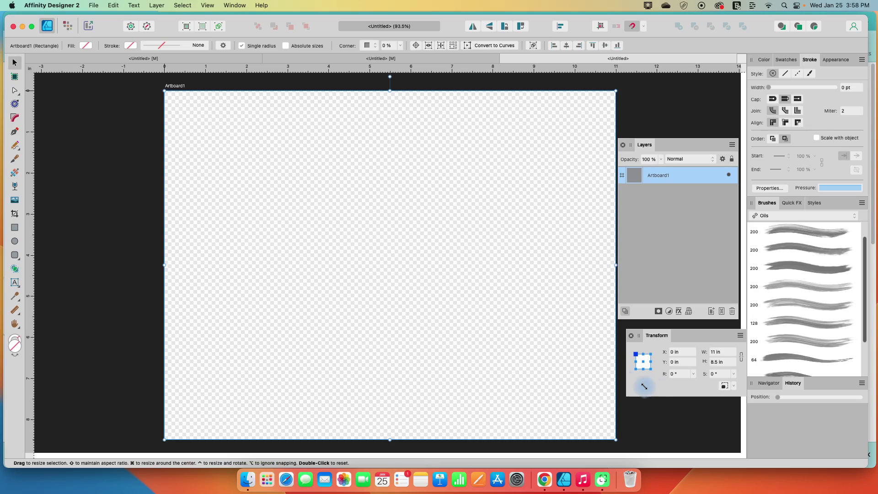
- Draw a tall narrow rectangle on the artboard
left_click(409, 266)
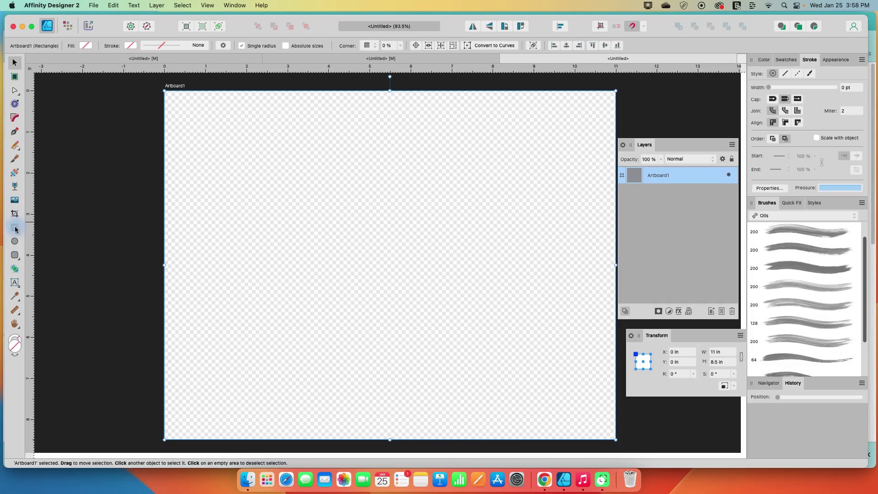
left_click(14, 229)
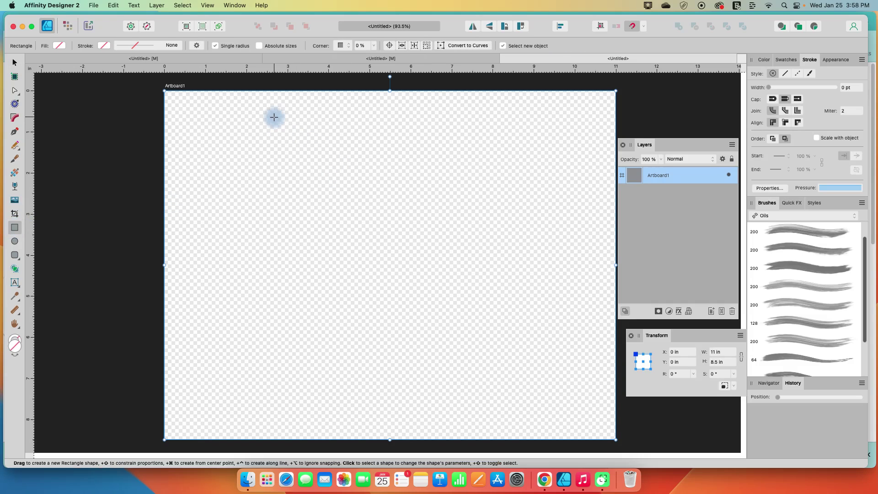
mouse_move(274, 117)
left_mouse_down()
mouse_move(319, 205)
mouse_move(354, 377)
left_mouse_up()
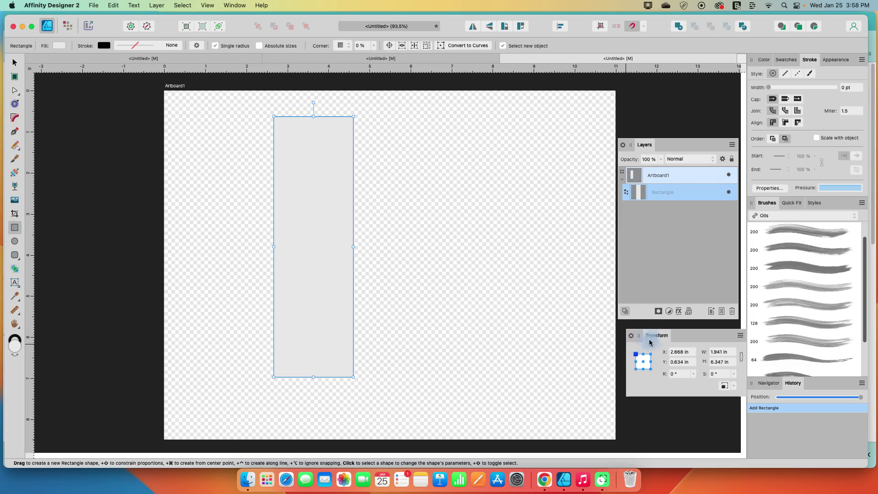
- Resize the rectangle to 1.5 in wide by 5.5 in tall in the Transform panel
mouse_move(650, 335)
left_mouse_down()
mouse_move(528, 268)
mouse_move(428, 183)
left_mouse_up()
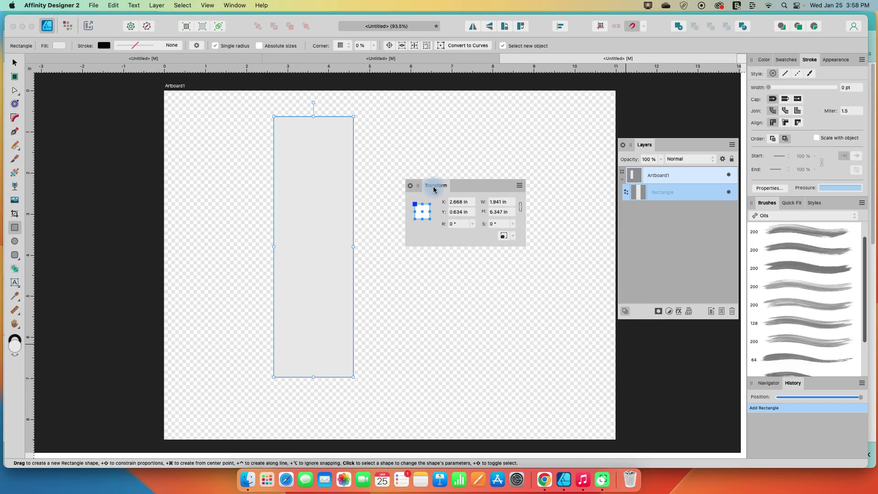
left_click(520, 209)
left_click(509, 204)
type("1.5")
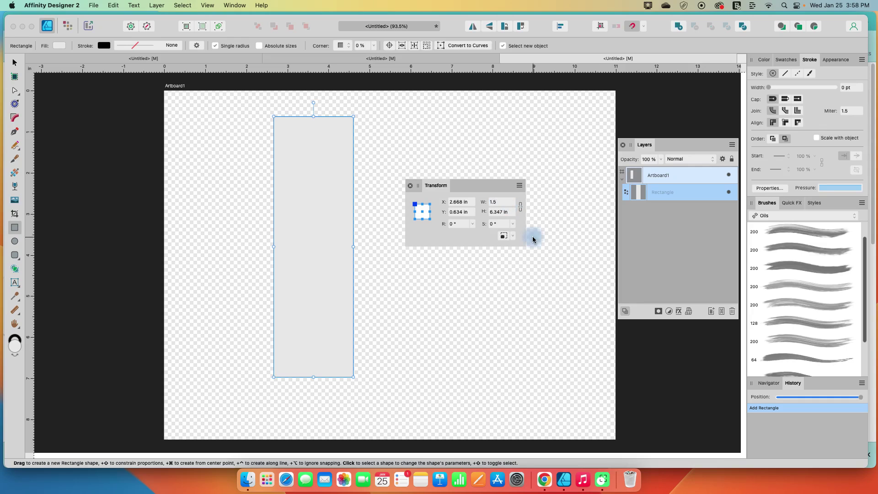
left_click(506, 211)
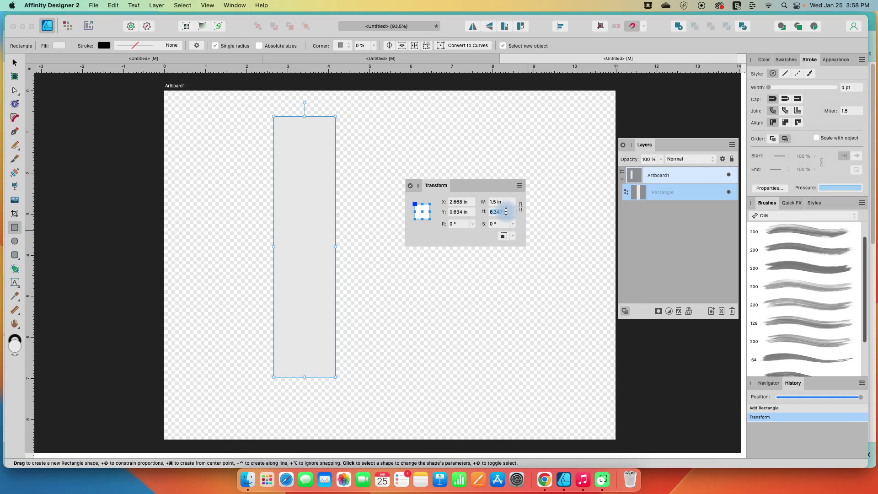
type("5.5")
key("Return")
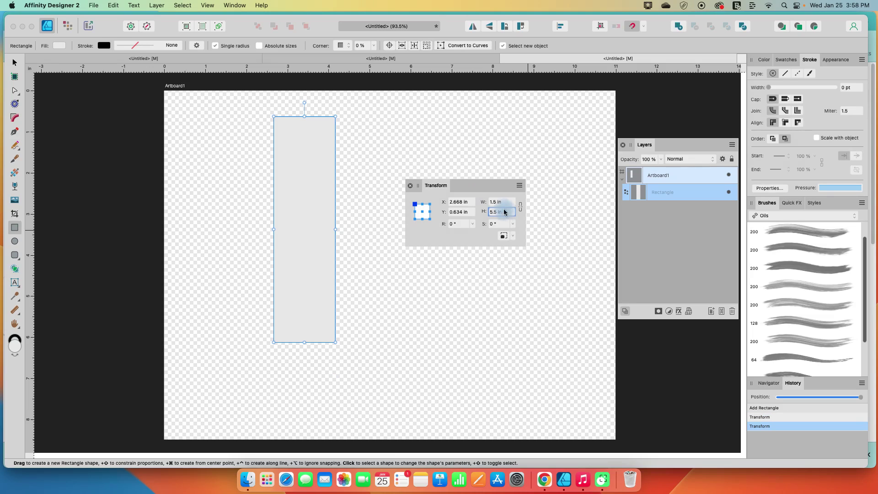
left_click_drag(478, 185, 818, 396)
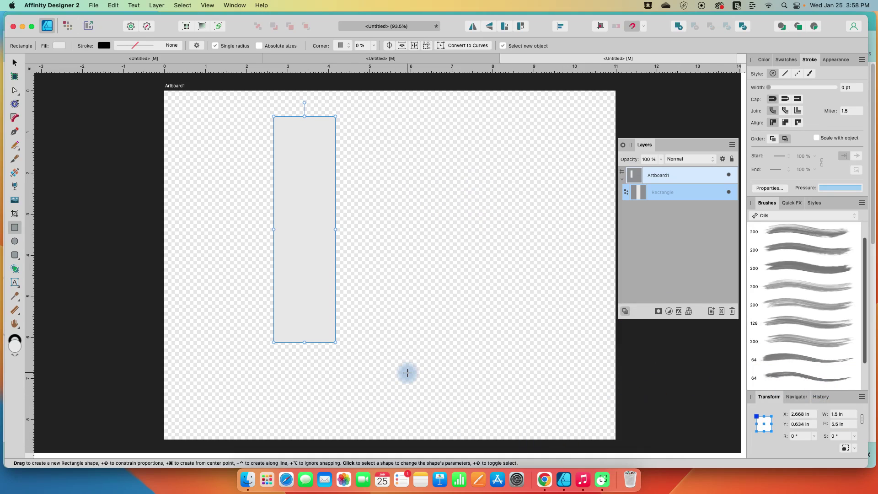
key("super+1")
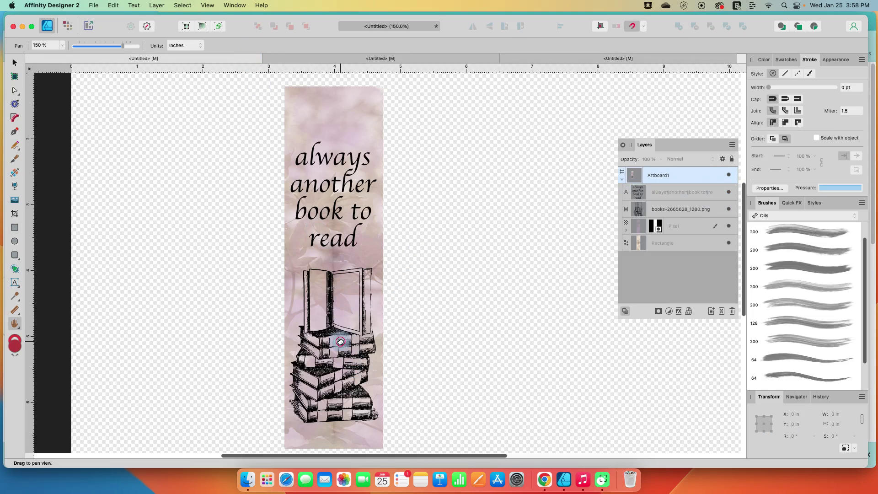
- Review the finished bookmark, then switch to the empty-artboard document and the Pixabay browser
left_click_drag(340, 341, 339, 342)
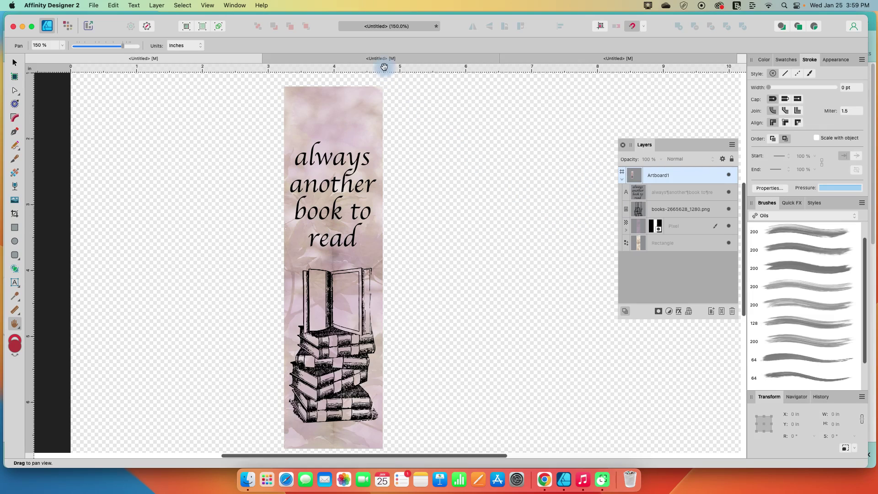
left_click(385, 58)
left_click(544, 479)
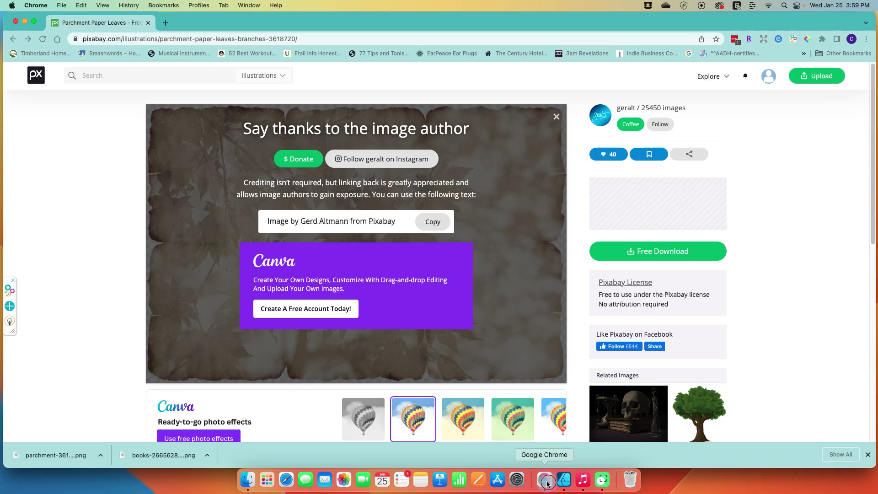
- Go back to the old paper texture results on Pixabay and scroll through them
left_click(14, 39)
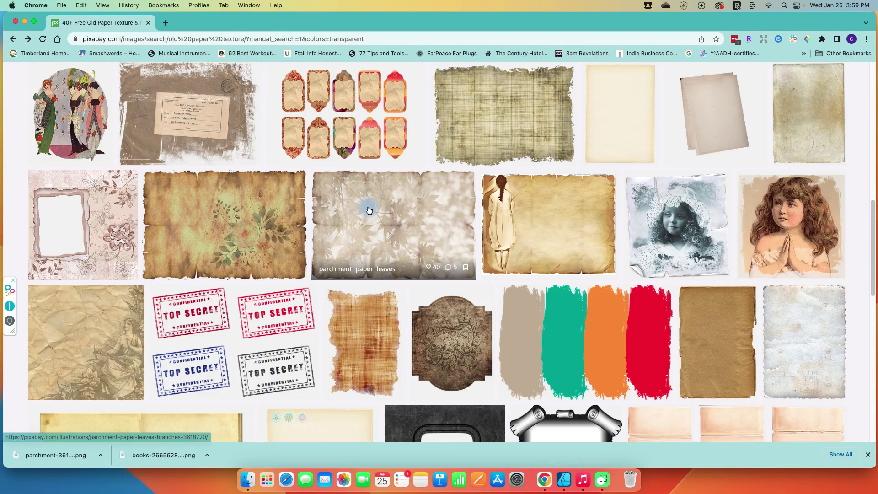
scroll(373, 204, "up", 5)
scroll(374, 204, "up", 5)
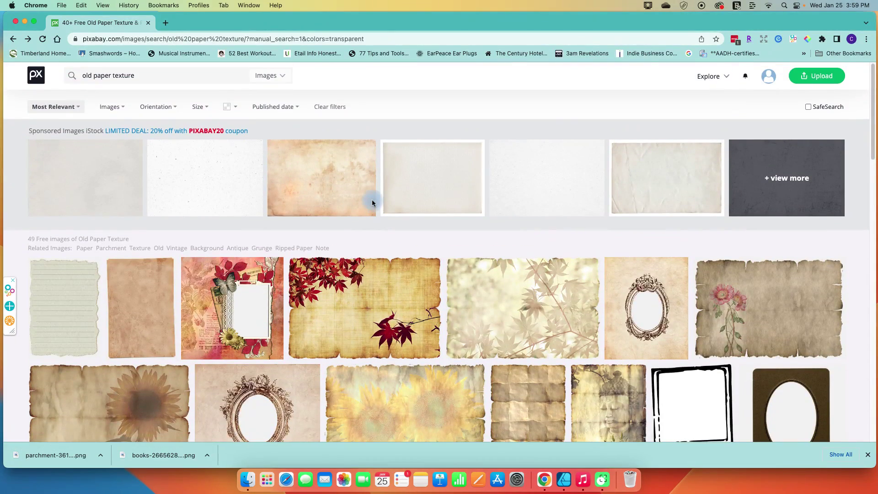
scroll(419, 250, "down", 4)
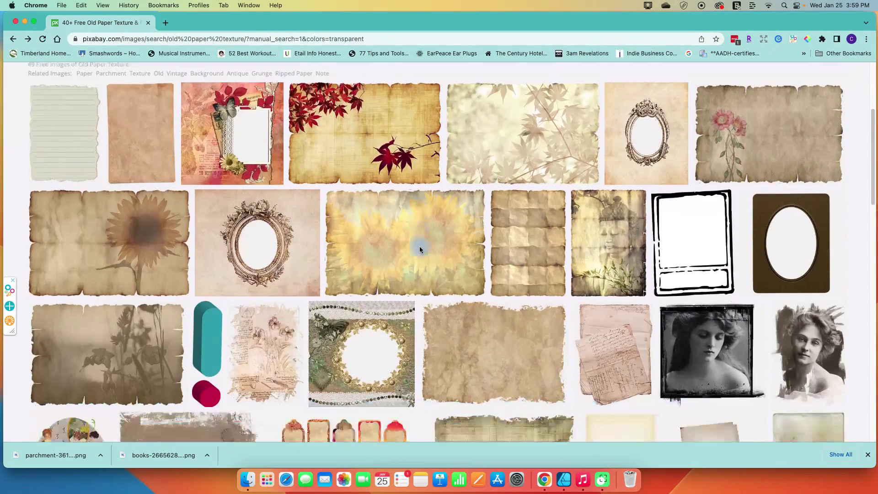
scroll(420, 249, "down", 4)
scroll(425, 250, "down", 4)
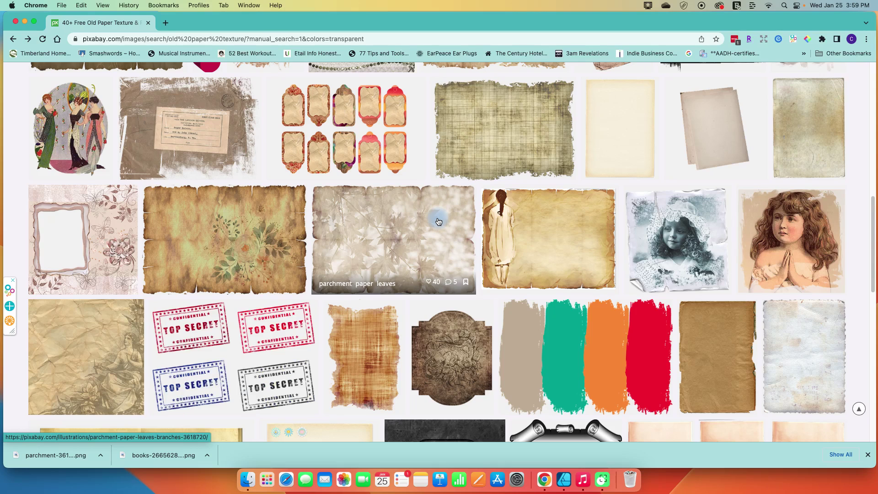
- Return to the vintage book search and filter it to transparent images
right_click(15, 39)
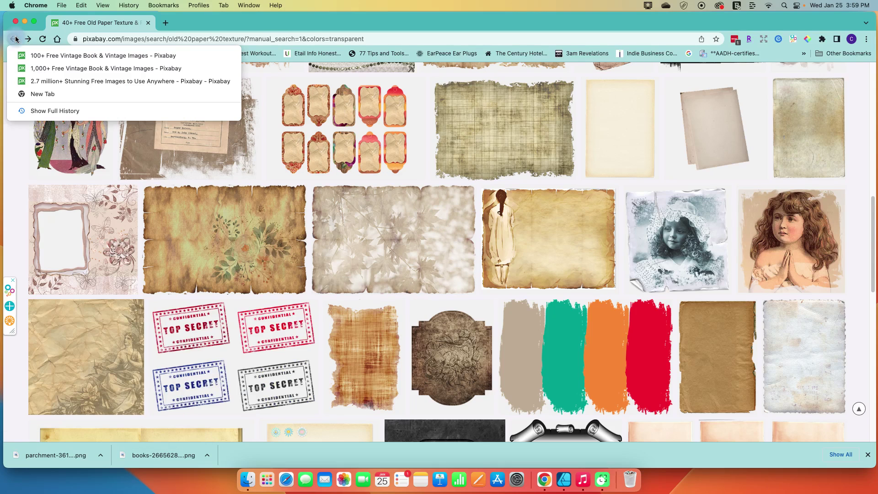
left_click(26, 69)
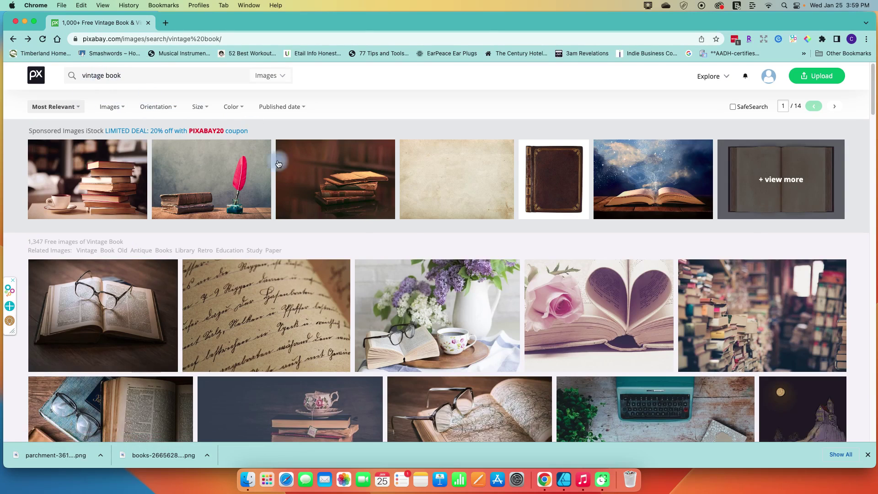
left_click(235, 108)
left_click(233, 123)
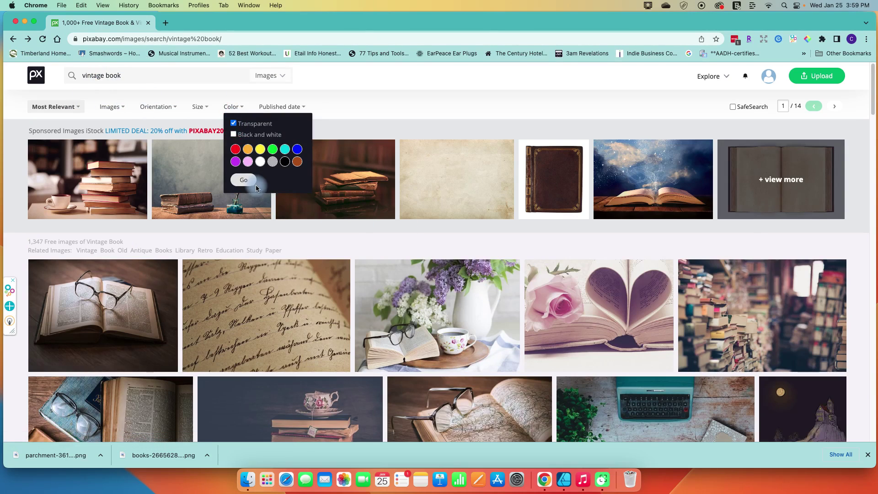
left_click(243, 180)
scroll(446, 225, "down", 3)
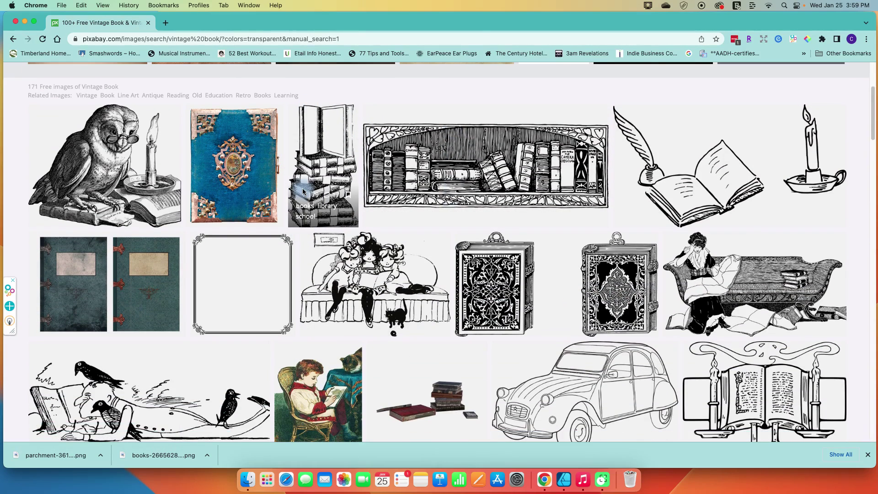
left_click(566, 480)
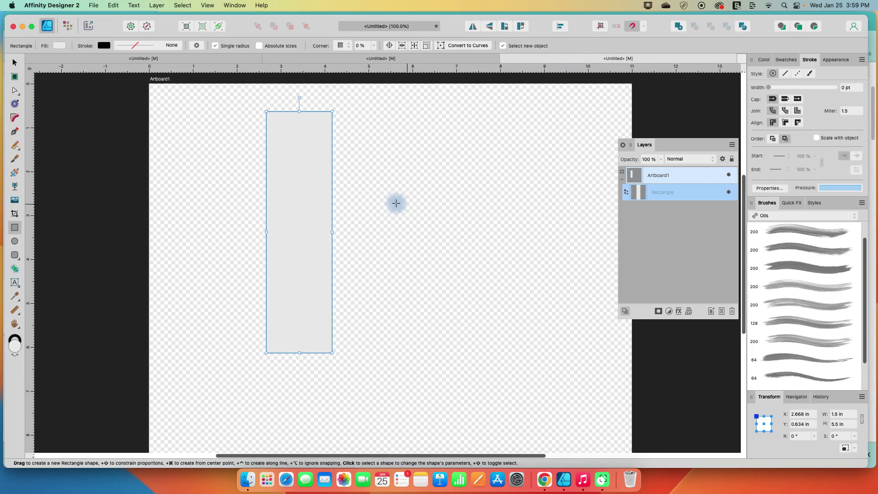
- Place the downloaded books PNG on the artboard beside the rectangle, then select the rectangle
left_click(93, 5)
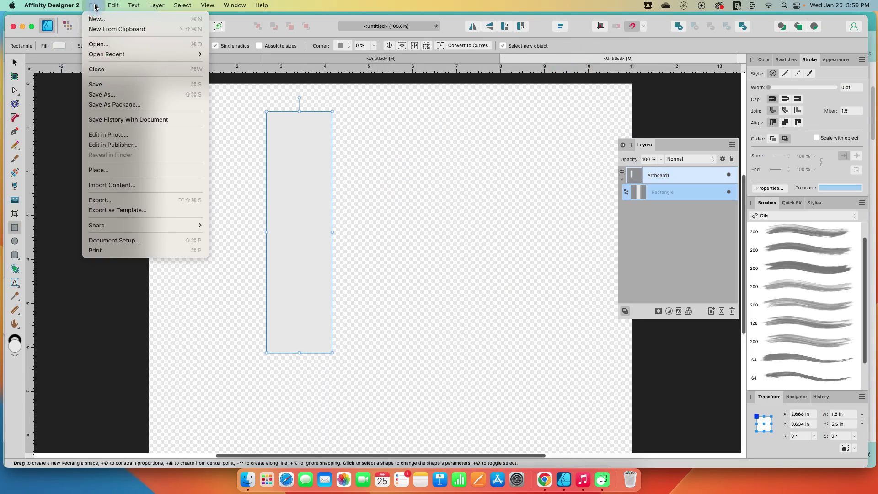
left_click(97, 172)
left_click(316, 137)
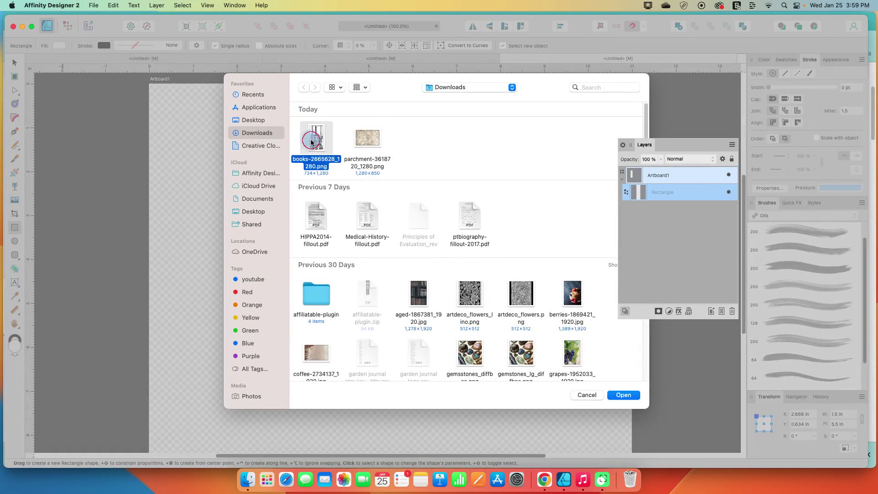
left_click(624, 394)
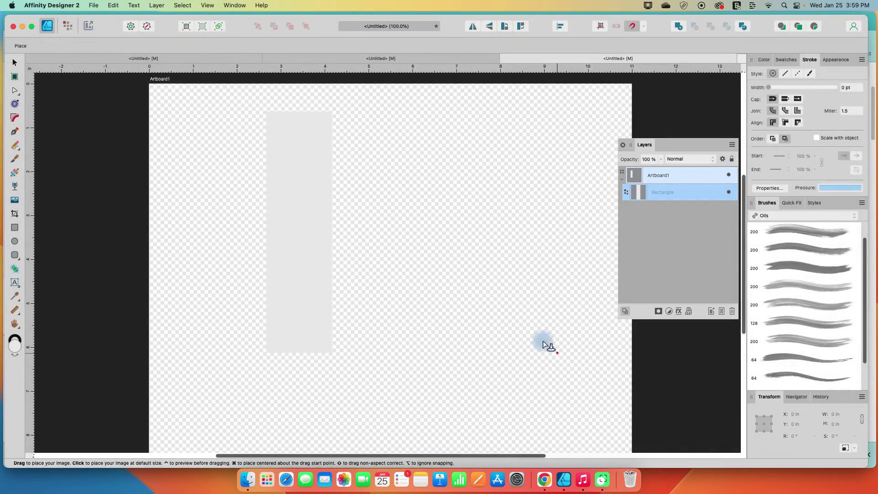
left_click(506, 171)
left_click_drag(519, 187, 560, 248)
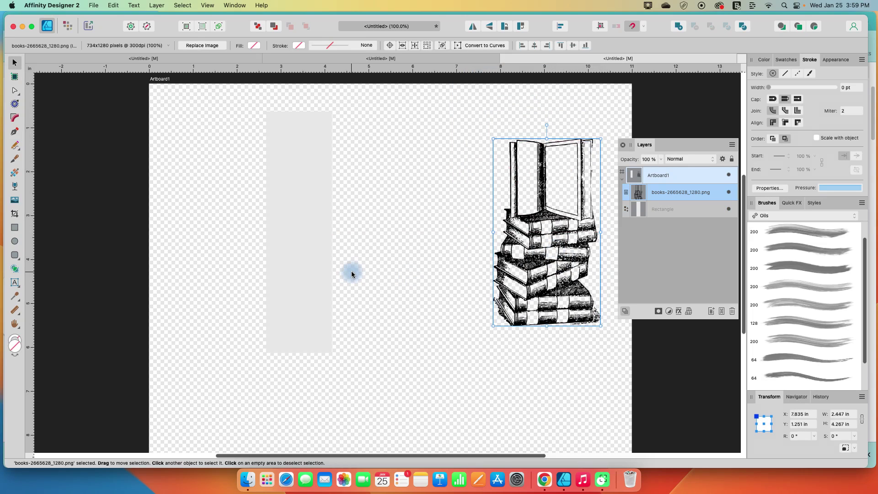
left_click(293, 145)
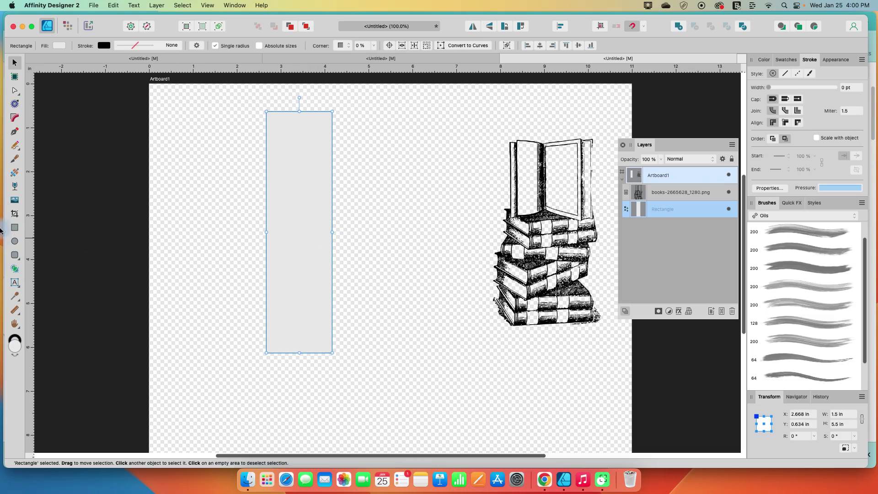
- Give the rectangle a bitmap fill using the parchment-leaves PNG
left_click(14, 173)
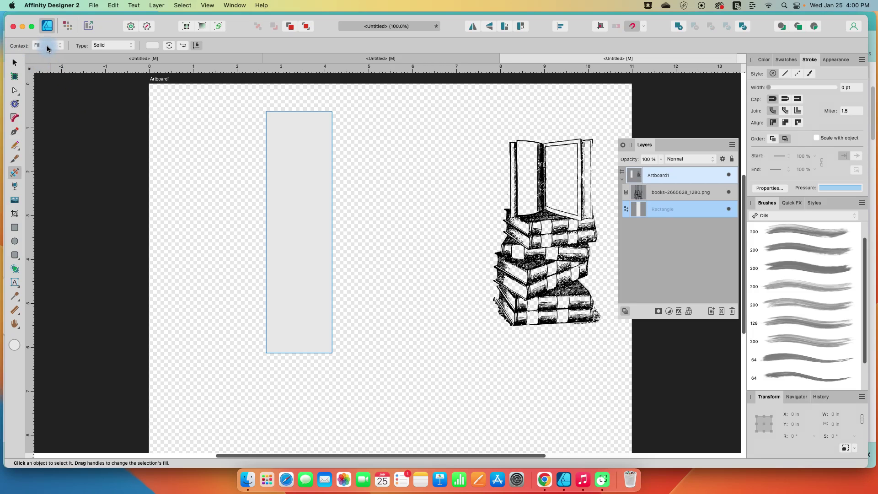
left_click(116, 46)
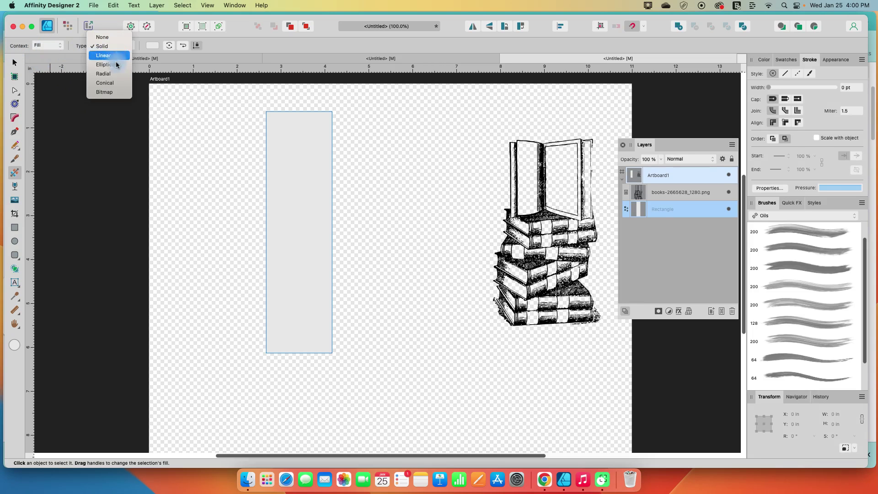
left_click(114, 94)
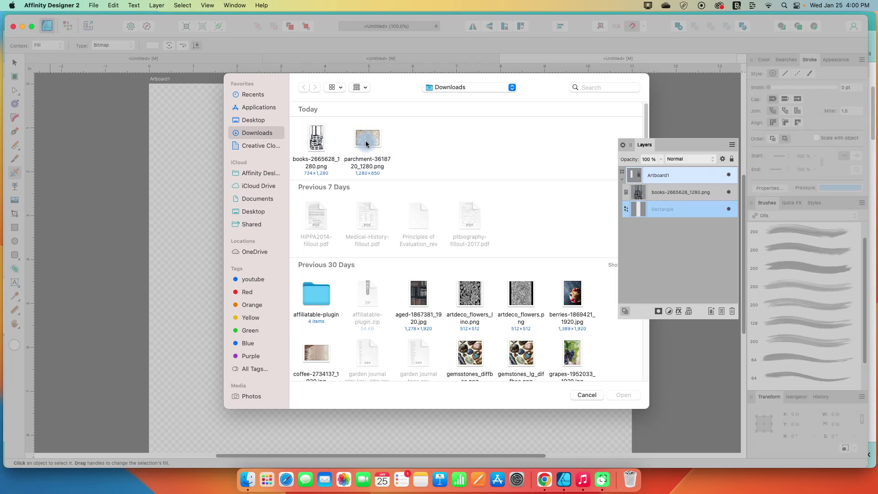
left_click(366, 143)
left_click(624, 396)
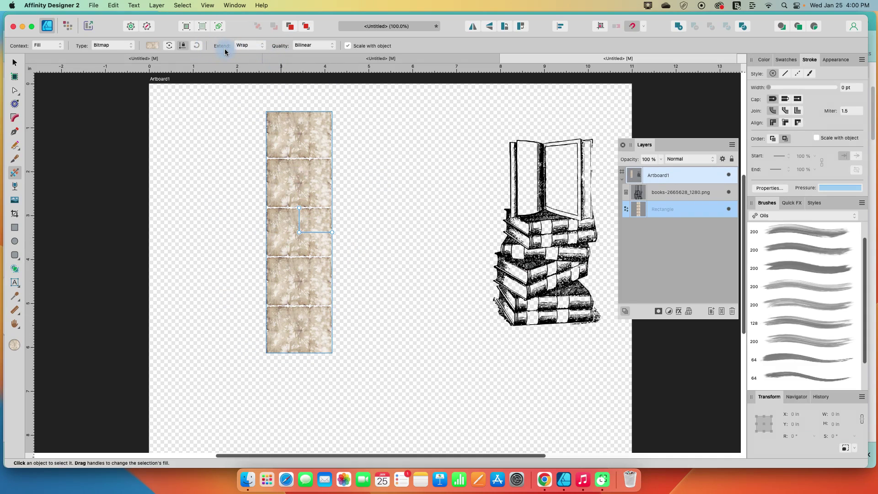
- Set the texture's Extend to Zero, stretch it over the rectangle, and move the books image closer
left_click(243, 47)
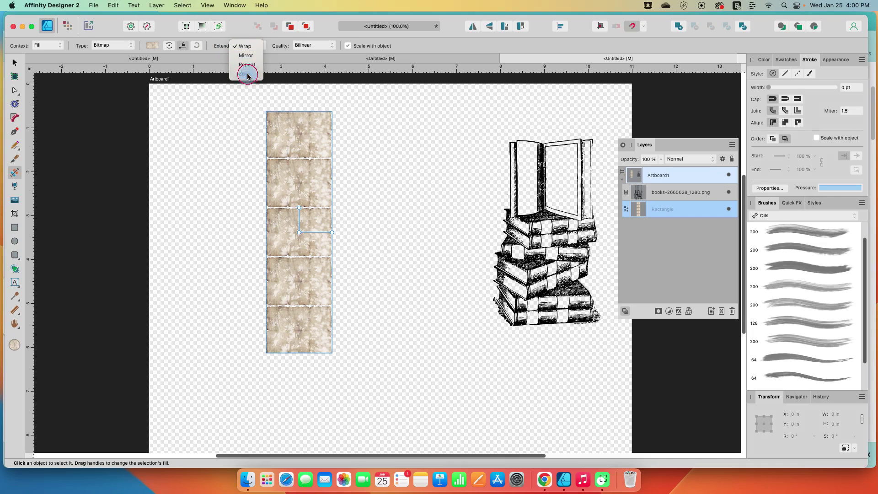
left_click(246, 76)
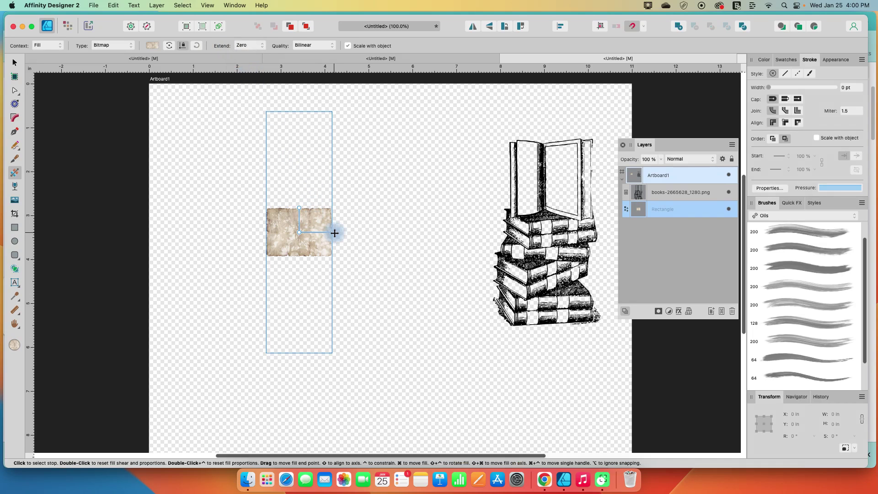
left_click_drag(335, 234, 301, 92)
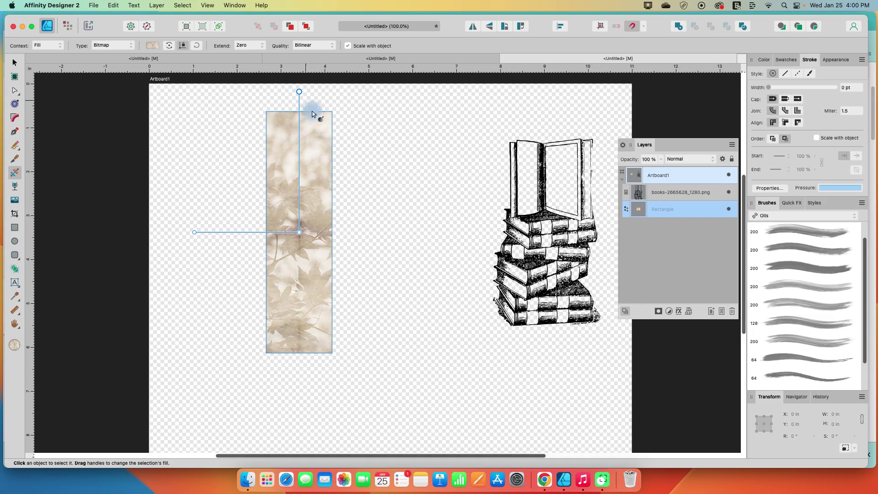
left_click(379, 253)
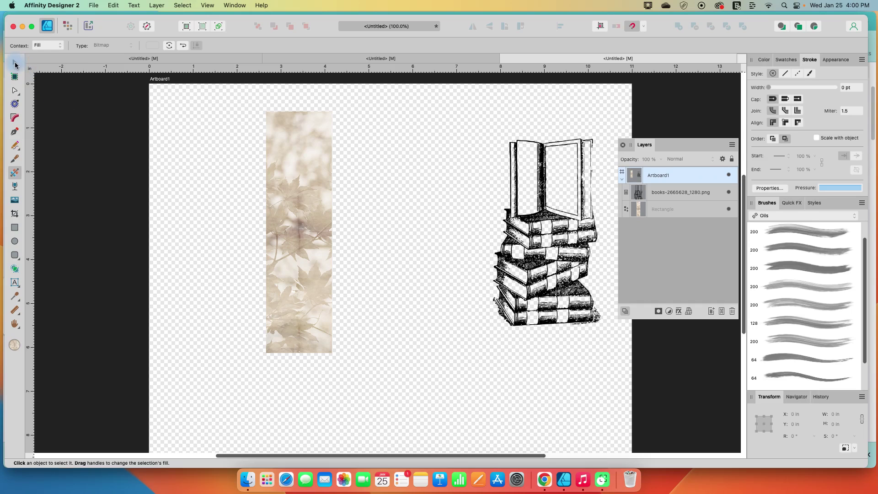
left_click(15, 63)
mouse_move(490, 244)
left_mouse_down()
mouse_move(425, 286)
mouse_move(389, 290)
left_mouse_up()
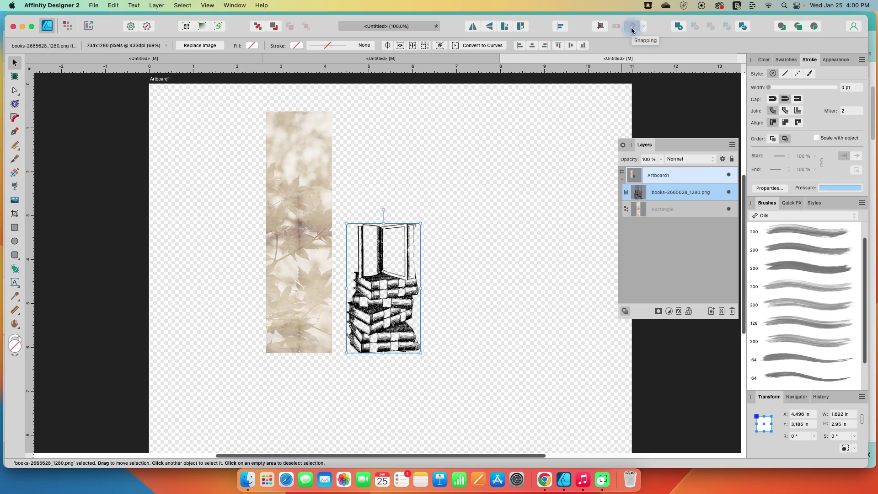
- Snap the books drawing onto the bookmark's lower part, centred across its width
left_click_drag(395, 278, 337, 246)
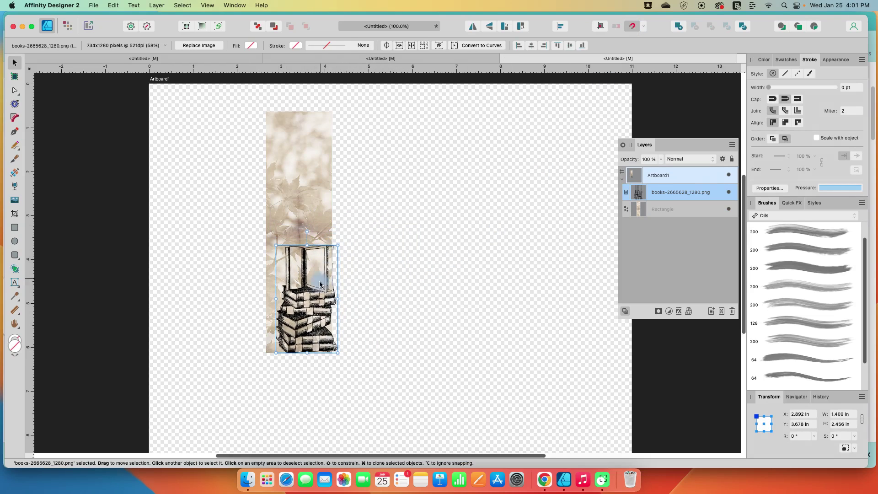
left_click_drag(318, 287, 309, 281)
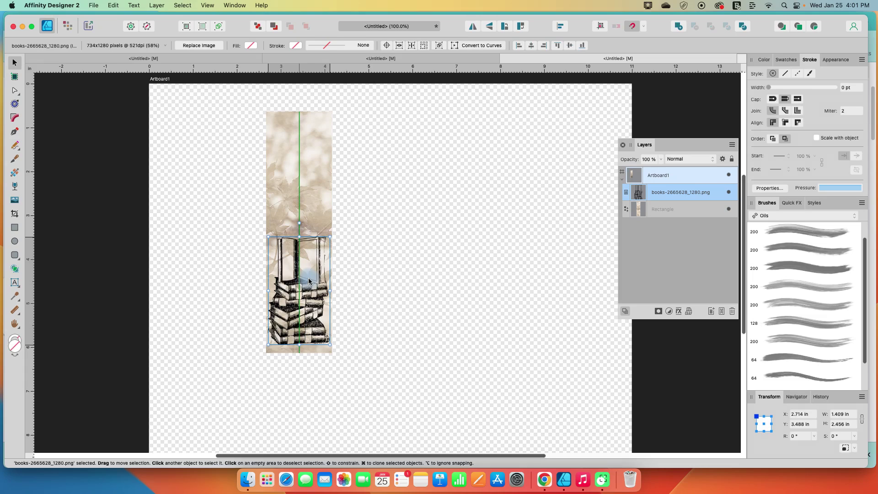
left_click_drag(309, 281, 309, 275)
left_click(359, 280)
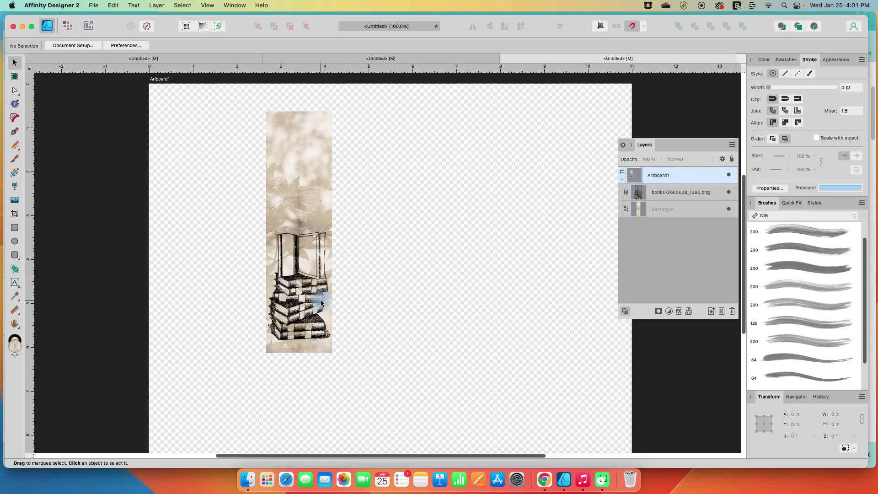
- Create artistic text reading 'always another book to read' beside the bookmark and select it
left_click(20, 288)
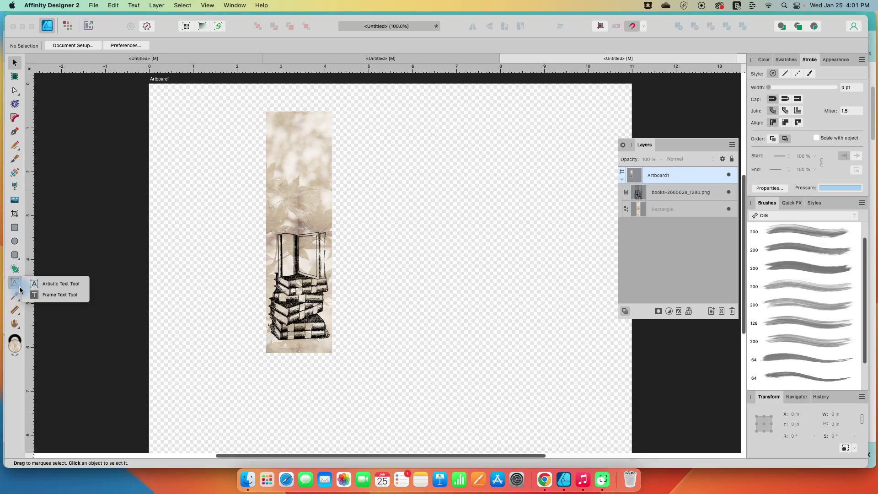
left_click(52, 288)
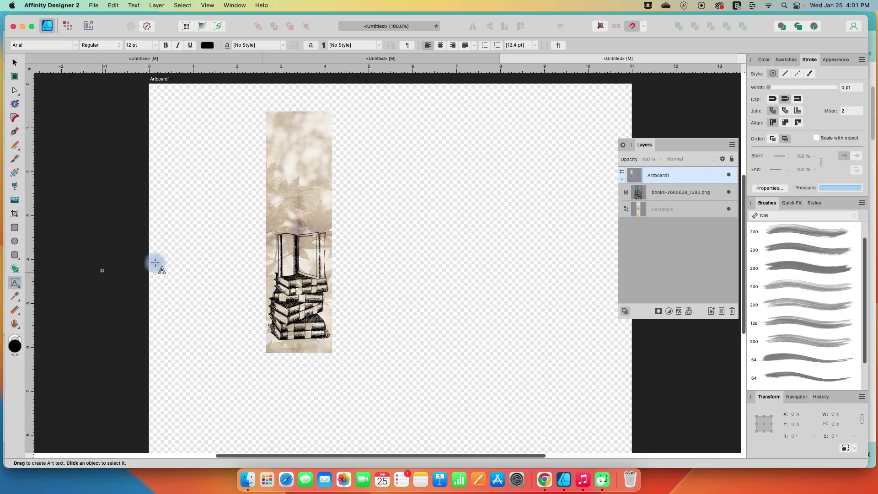
left_click_drag(380, 131, 400, 173)
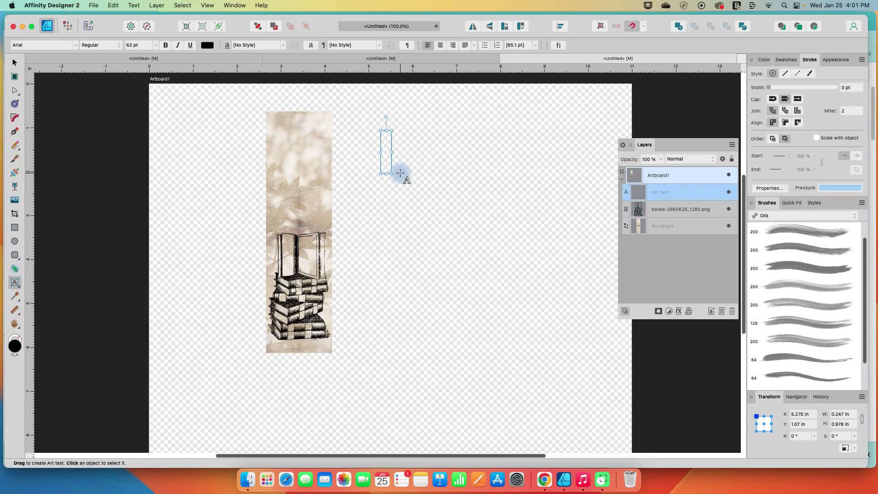
type("always ")
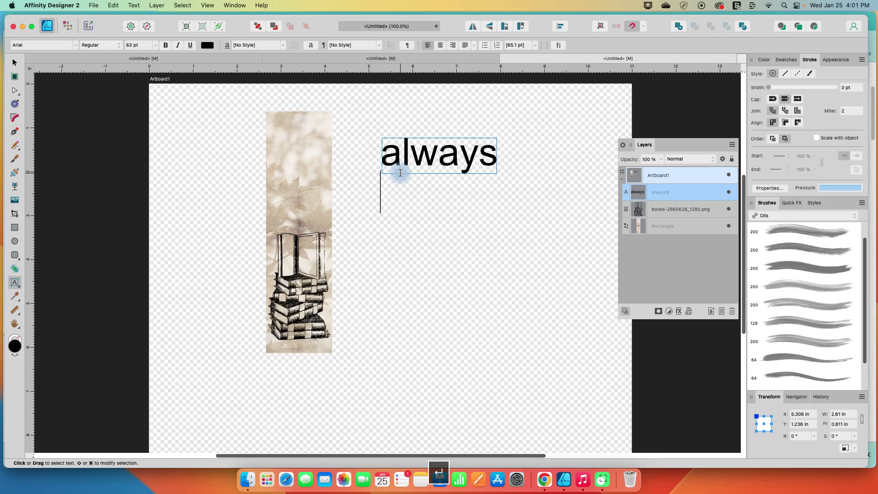
type("another ")
type("boo")
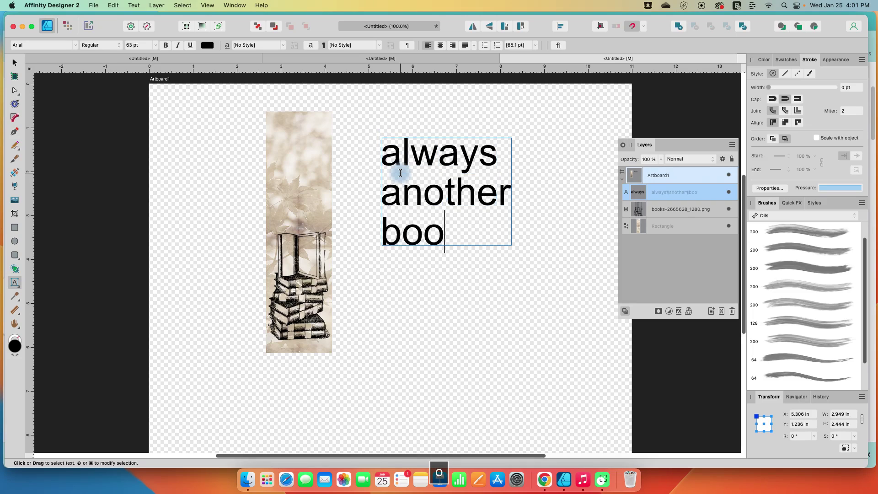
type("k to ")
type("read")
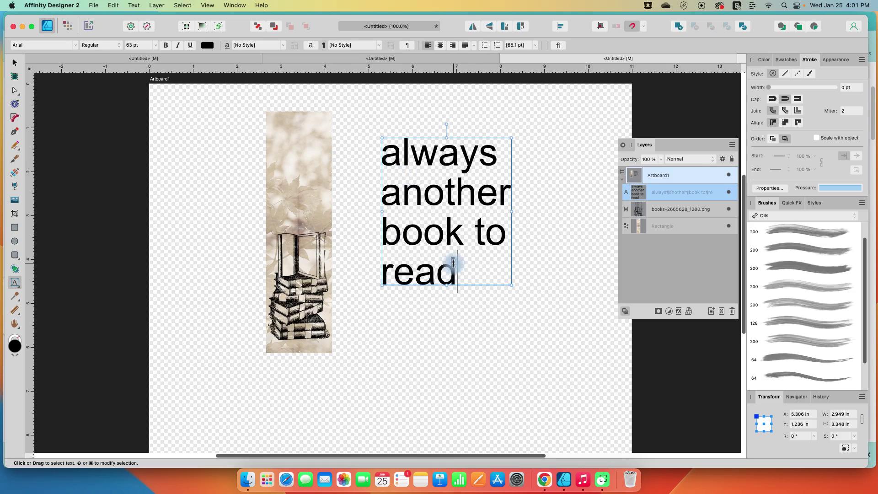
mouse_move(469, 275)
left_mouse_down()
mouse_move(416, 251)
mouse_move(369, 147)
left_mouse_up()
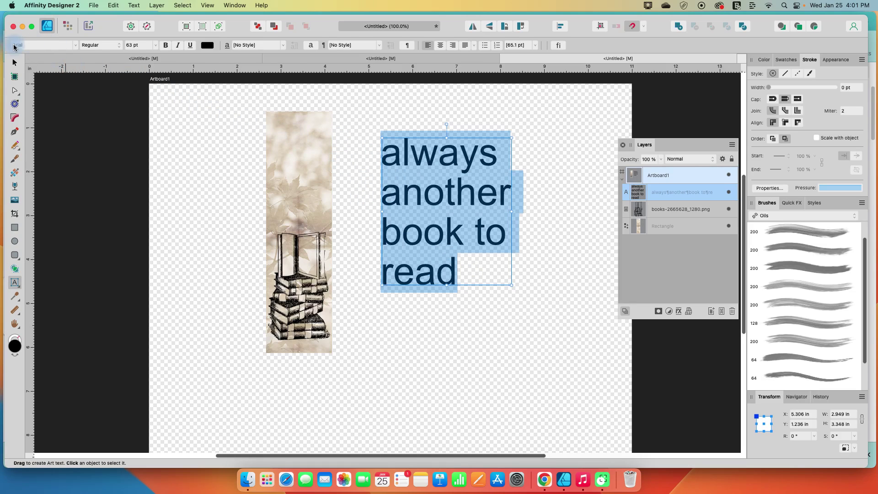
- Set the quote in Apple Chancery and shrink it
left_click(27, 45)
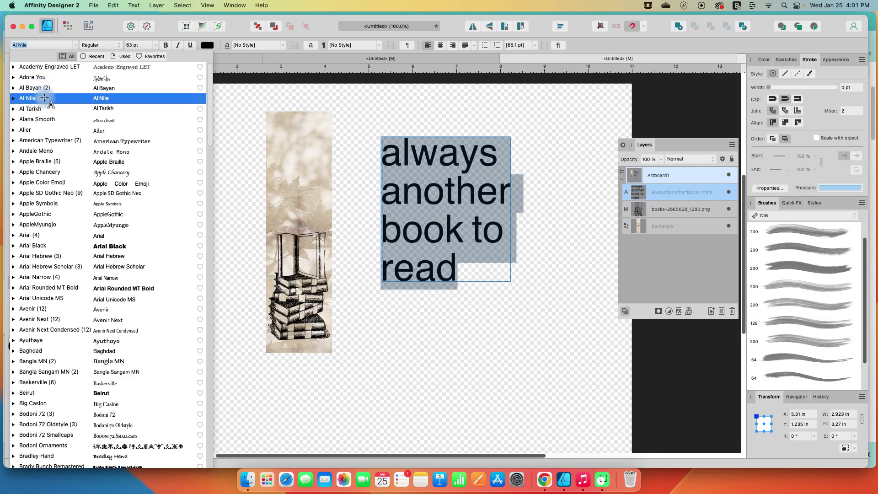
left_click(70, 172)
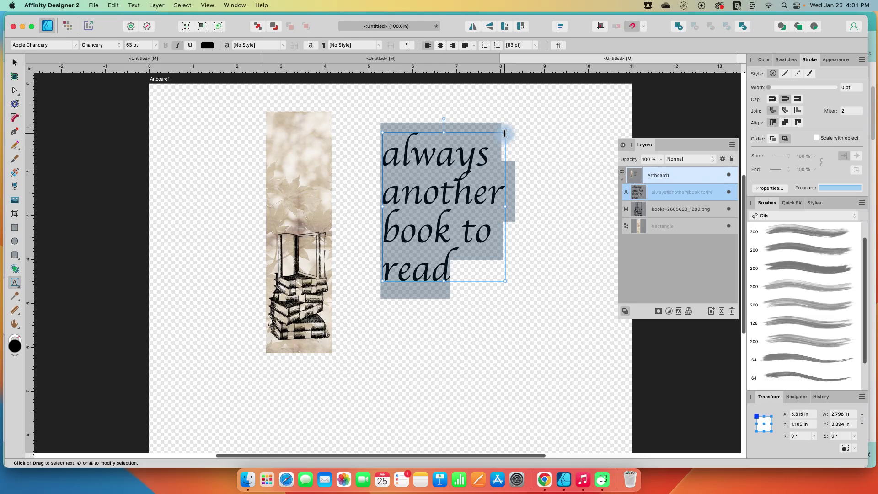
left_click_drag(505, 133, 457, 188)
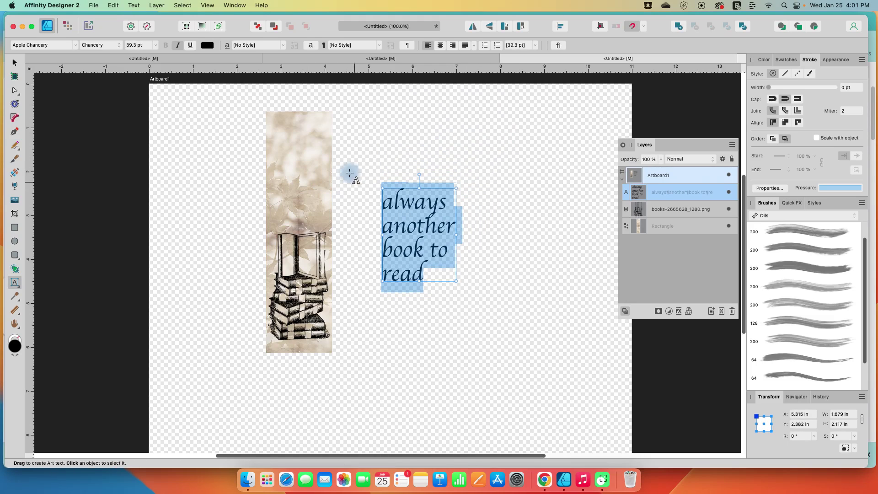
- Move the quote onto the bookmark above the books, scaling it to fit
left_click(14, 62)
left_click_drag(418, 233, 305, 166)
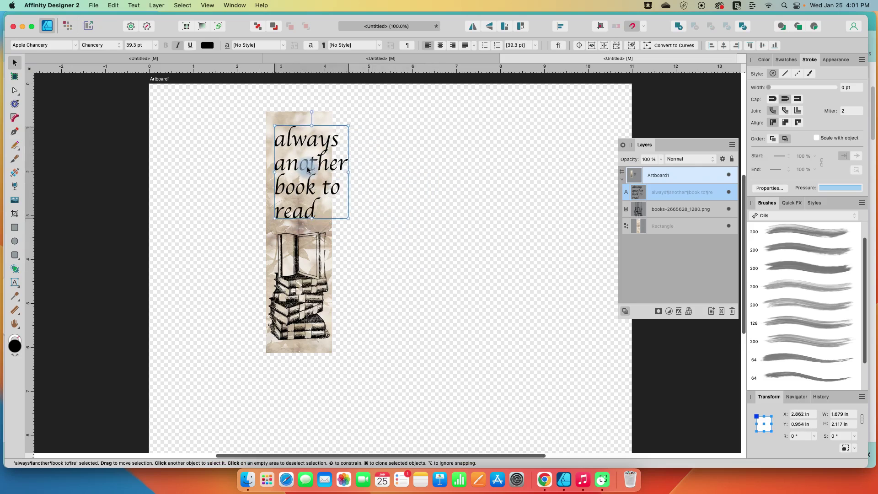
mouse_move(342, 122)
left_mouse_down()
mouse_move(326, 132)
mouse_move(325, 147)
left_mouse_up()
left_click_drag(307, 176, 313, 176)
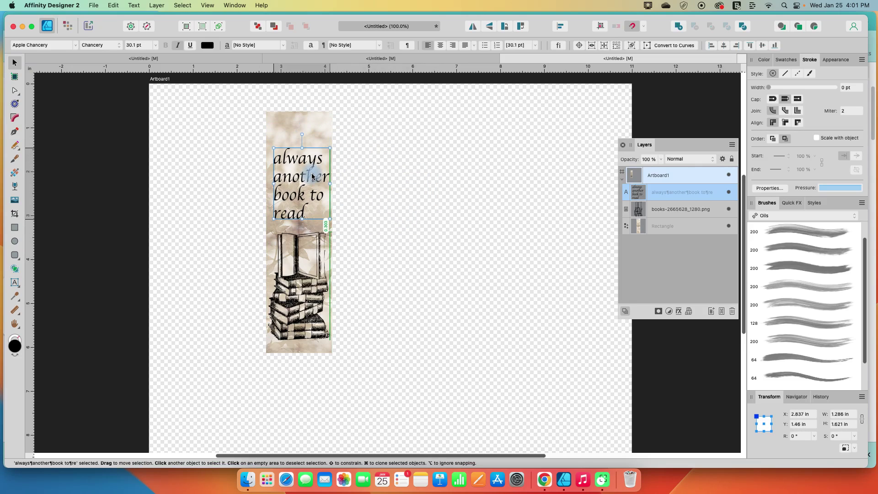
left_click(384, 209)
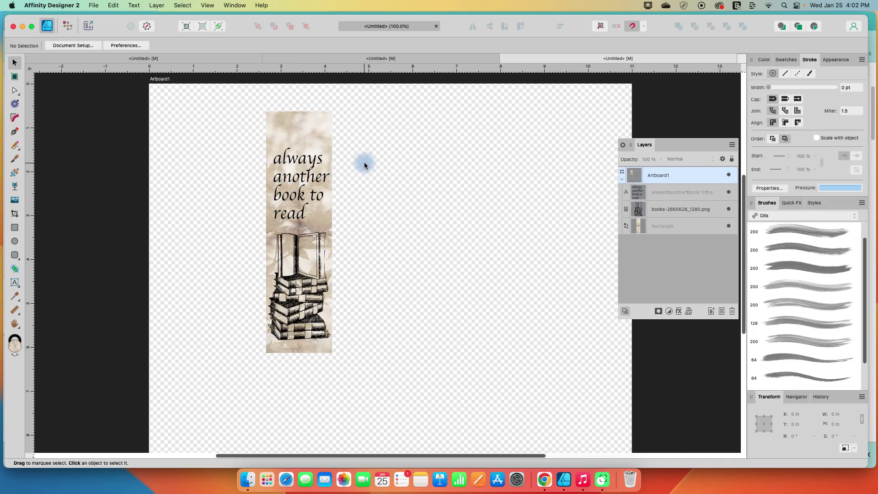
- Centre-align all lines of the quote text
double_click(305, 214)
left_click_drag(310, 213, 353, 114)
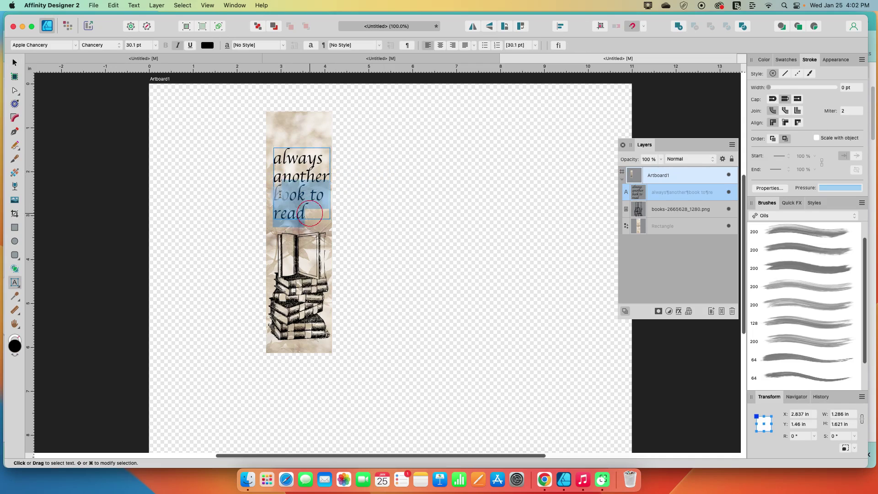
left_click(440, 47)
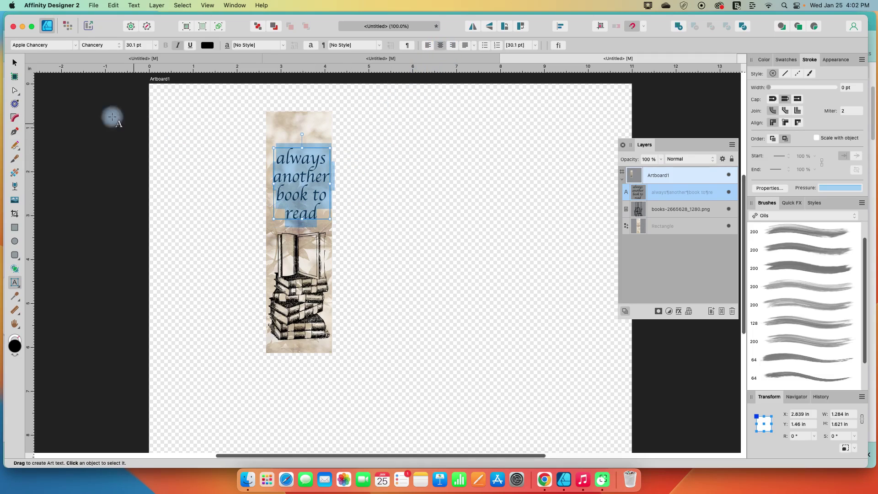
- Snap the quote frame to the bookmark's centre guide, then deselect it
left_click(16, 67)
left_click_drag(308, 184, 306, 190)
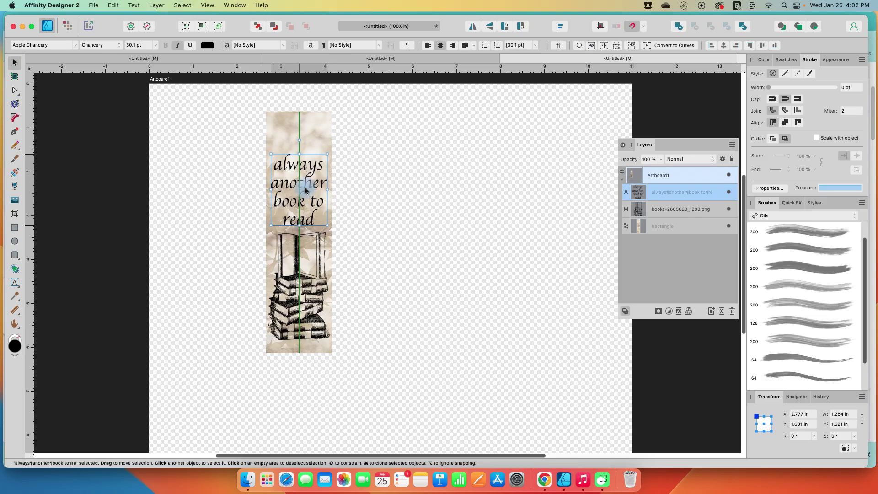
left_click(388, 194)
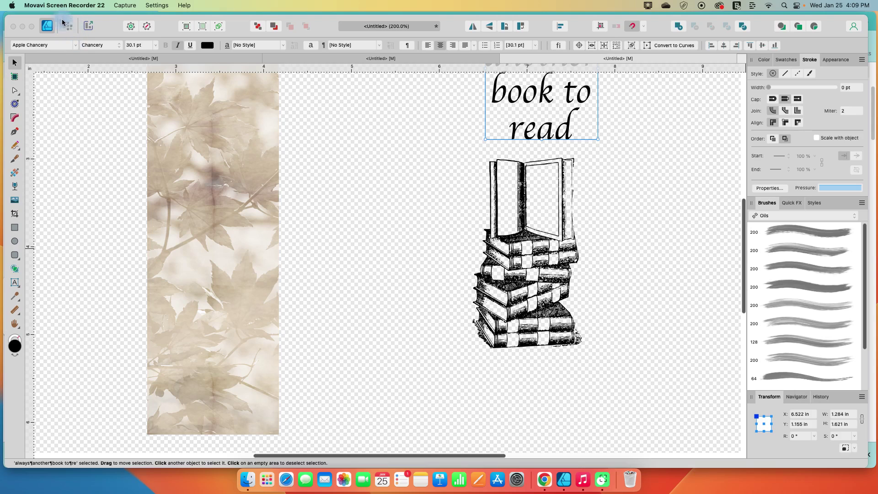
- In the Pixel Persona, choose the Watercolors > Salty Wash brush
left_click(74, 29)
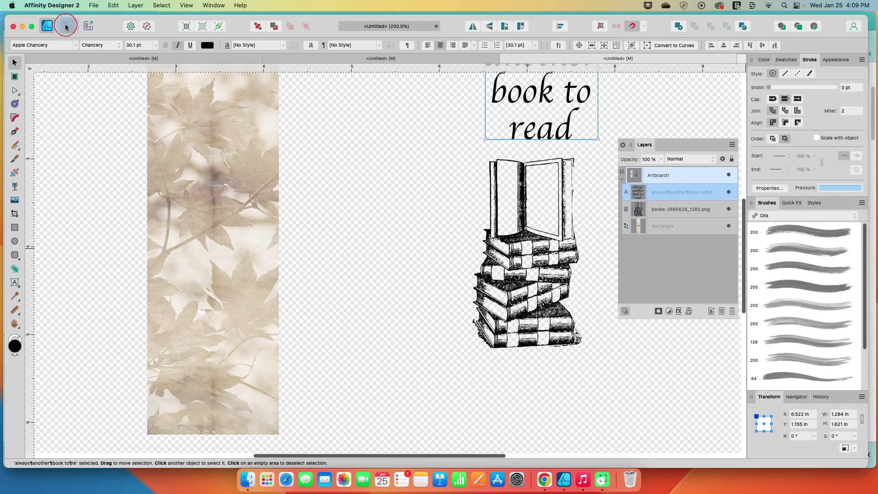
left_click_drag(95, 97, 406, 91)
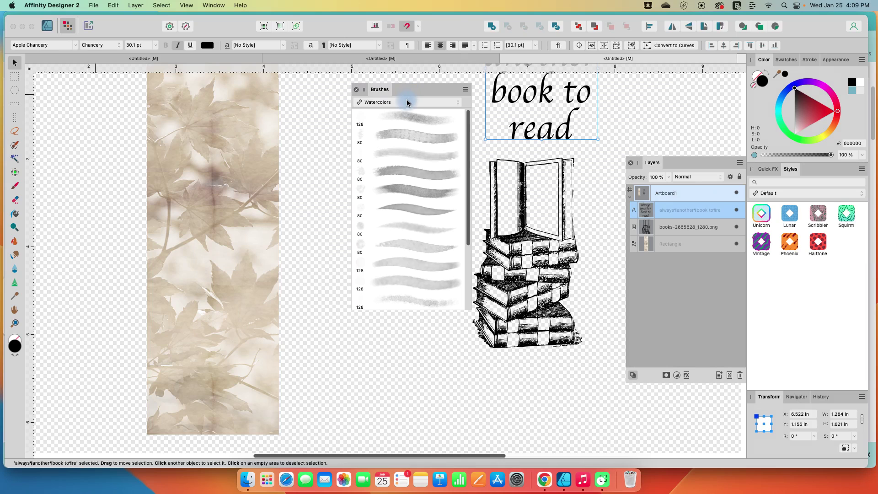
left_click(405, 103)
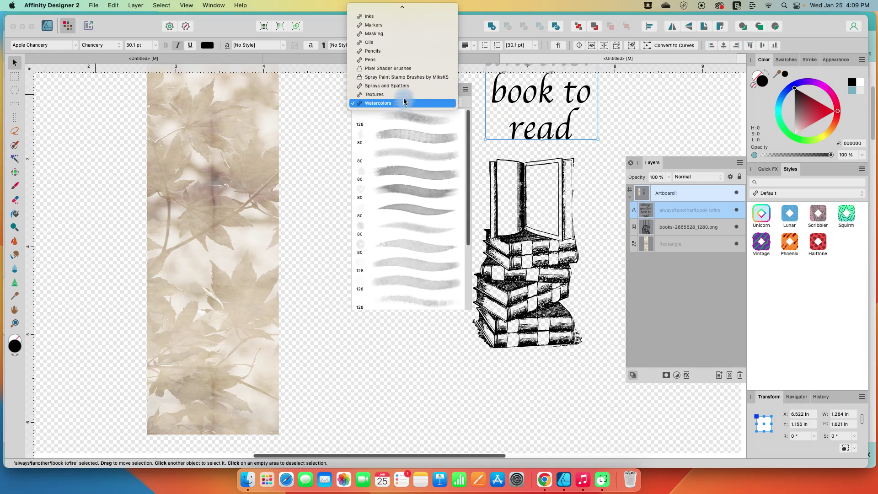
left_click(374, 105)
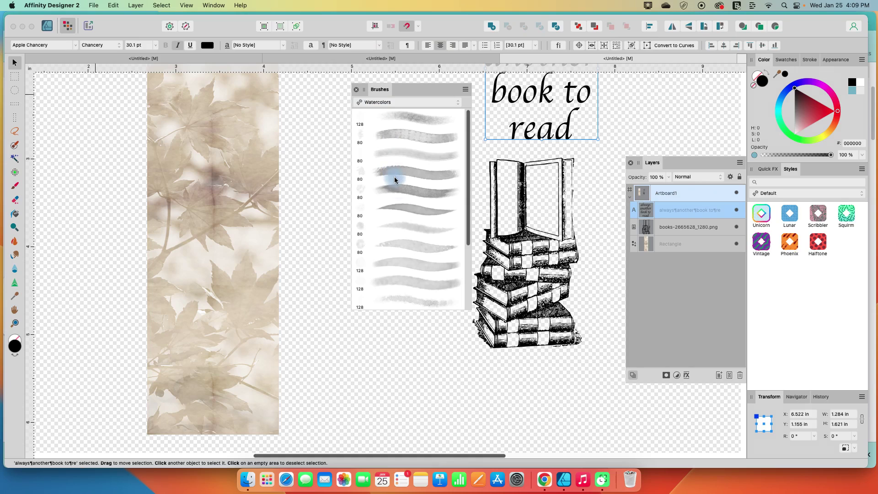
left_click(420, 249)
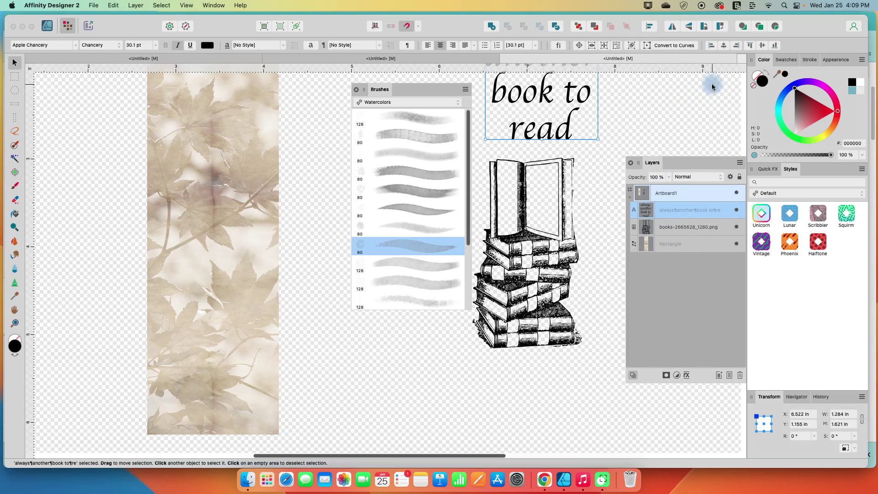
- Pick light teal (#84B8CB) as the painting colour, undoing the accidental quote recolour
left_click(851, 91)
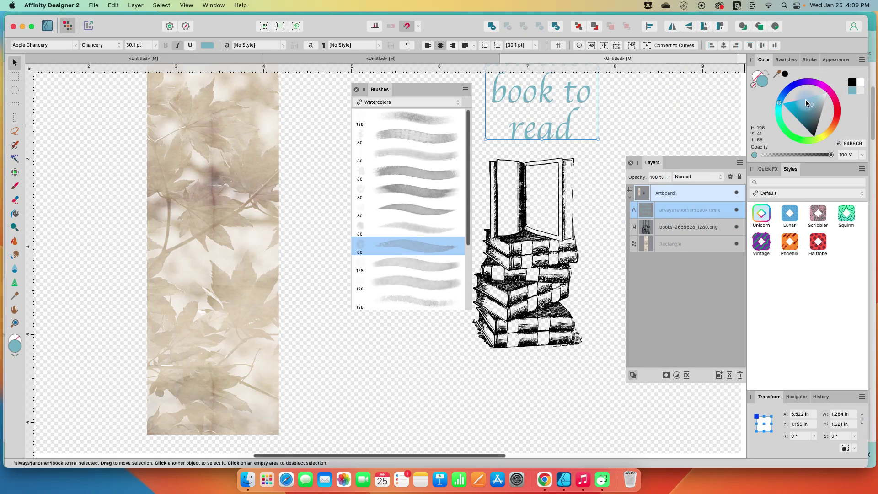
key("cmd+z")
left_click(603, 229)
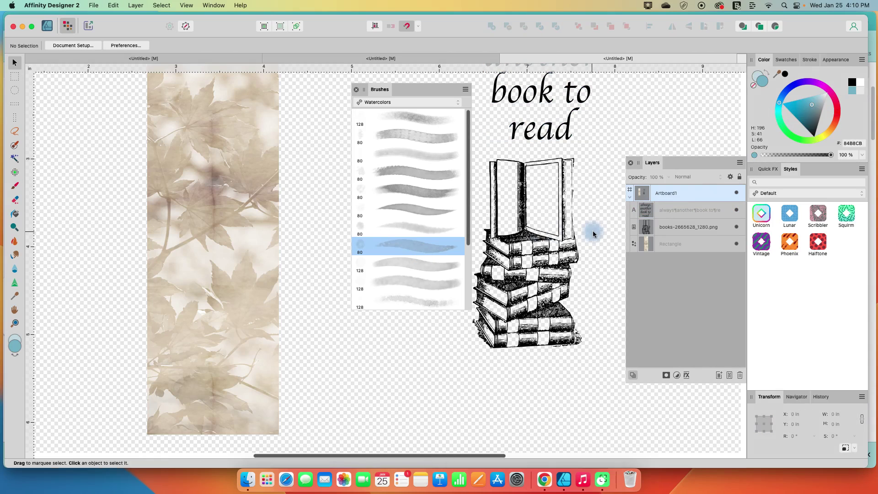
- Add a new pixel layer to Artboard1, and trial a narrower Selection Brush on a leaf
left_click(670, 202)
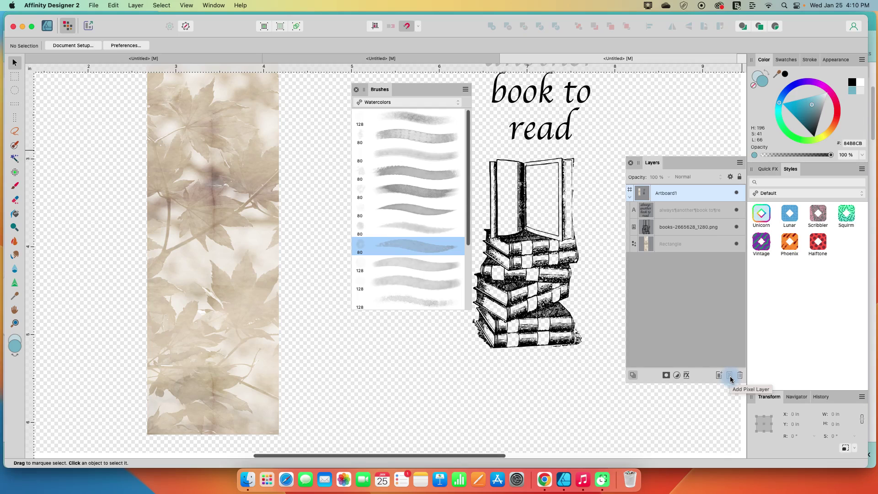
left_click(730, 376)
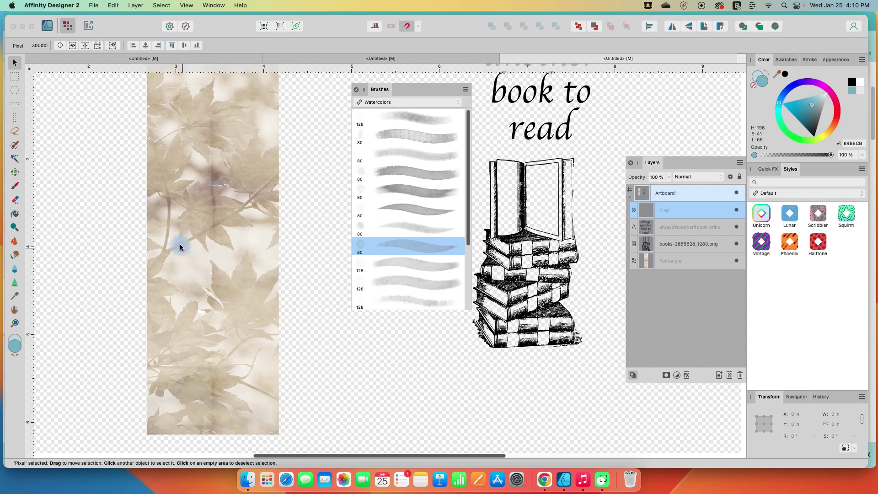
left_click(15, 147)
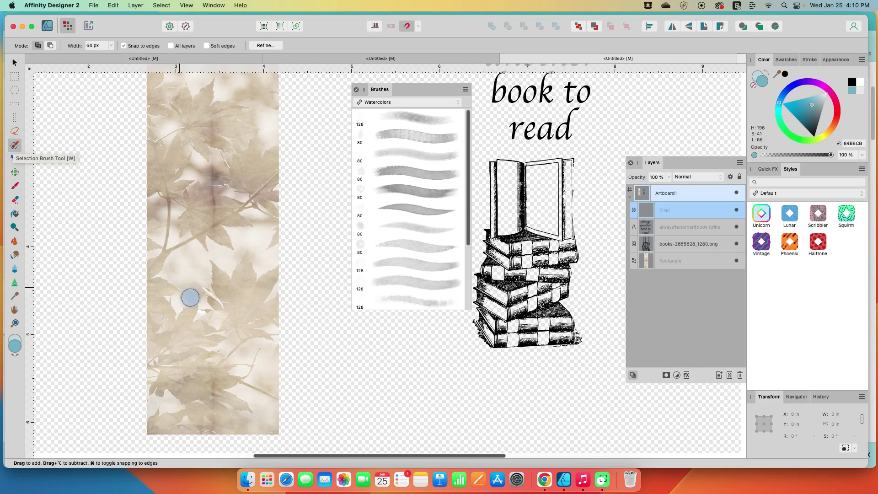
left_click(111, 47)
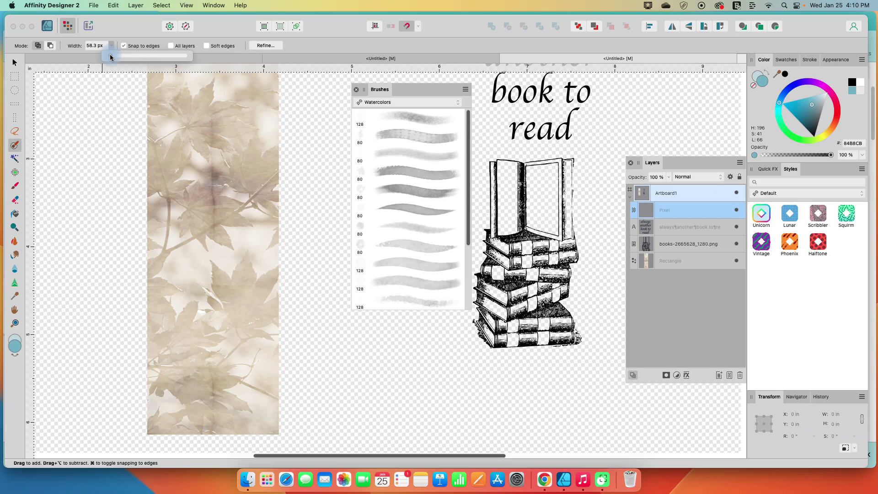
left_click_drag(110, 57, 108, 56)
mouse_move(228, 322)
left_mouse_down()
mouse_move(208, 295)
mouse_move(215, 263)
mouse_move(221, 280)
mouse_move(249, 257)
mouse_move(253, 280)
mouse_move(278, 270)
mouse_move(267, 303)
mouse_move(274, 294)
mouse_move(278, 317)
mouse_move(265, 337)
mouse_move(225, 319)
left_mouse_up()
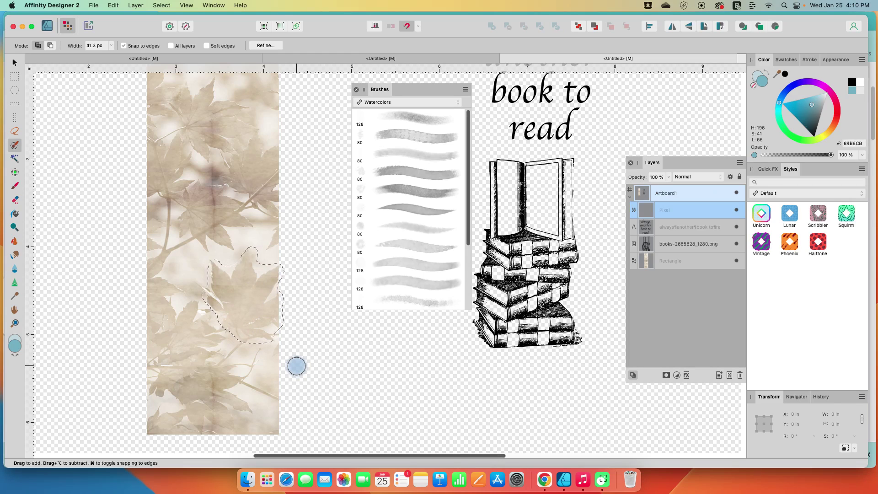
key("super+d")
left_click(16, 132)
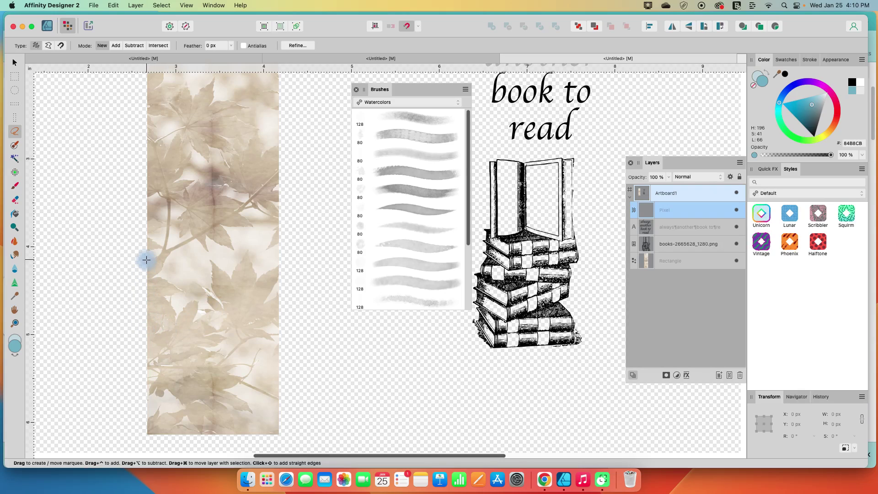
- Lasso around the leaf shapes at the texture's lower-left with Freehand Selection, closing the loop
mouse_move(146, 260)
left_mouse_down()
mouse_move(180, 290)
mouse_move(176, 303)
left_mouse_up()
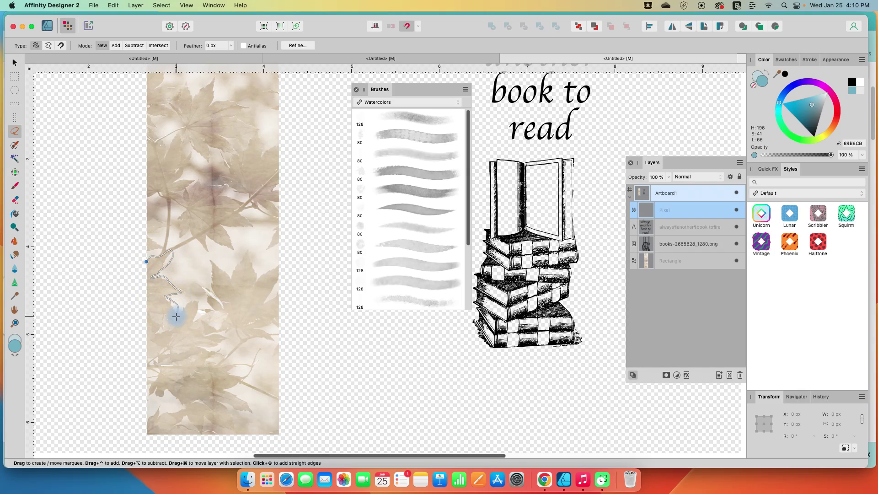
mouse_move(176, 317)
left_mouse_down()
mouse_move(186, 303)
mouse_move(193, 324)
mouse_move(225, 339)
left_mouse_up()
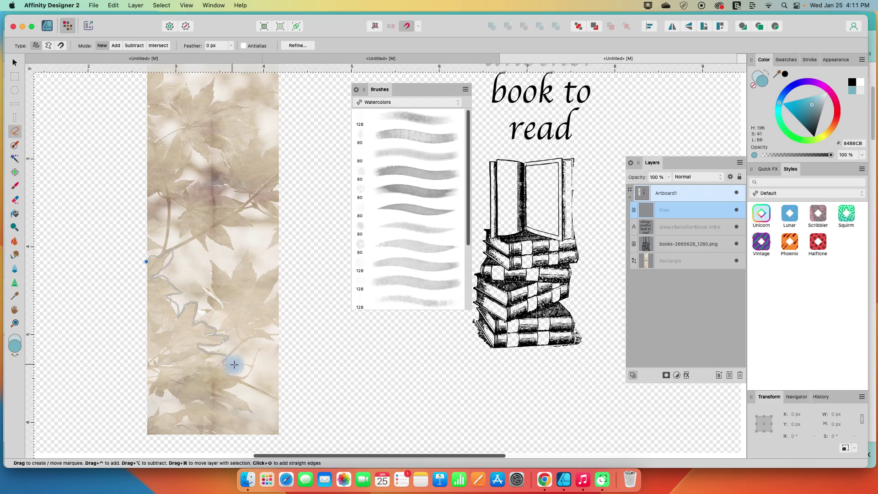
mouse_move(231, 378)
left_mouse_down()
mouse_move(222, 393)
mouse_move(249, 410)
left_mouse_up()
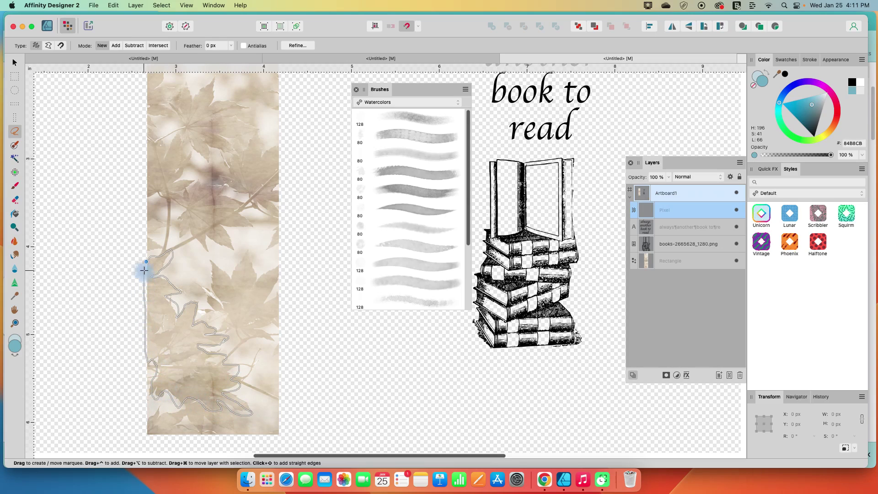
left_click_drag(146, 263, 145, 263)
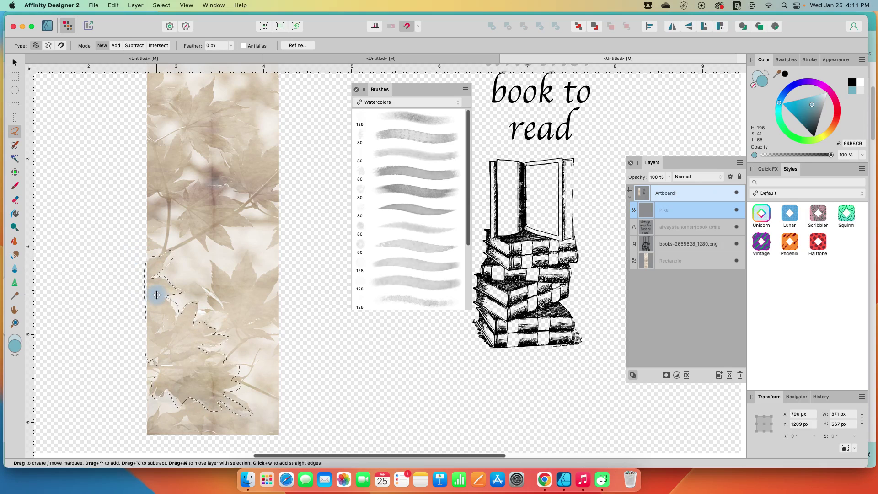
- Paint teal watercolor into the lower-left leaf selection, then clear it
left_click(13, 187)
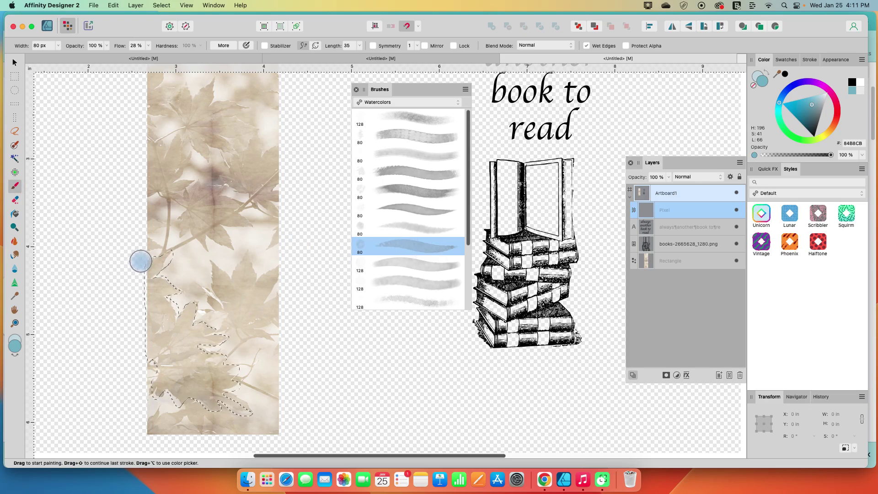
left_click_drag(168, 265, 157, 325)
left_click_drag(144, 367, 218, 333)
mouse_move(152, 390)
left_mouse_down()
mouse_move(261, 365)
mouse_move(196, 421)
mouse_move(209, 397)
left_mouse_up()
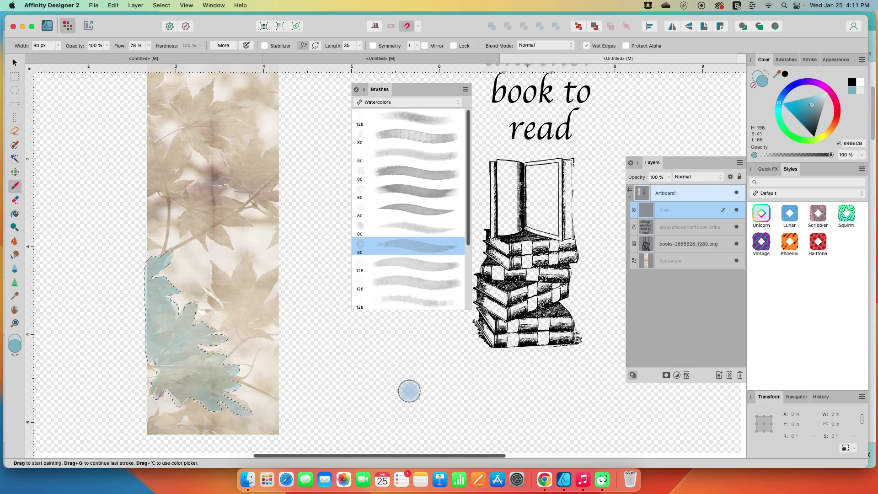
key("super+d")
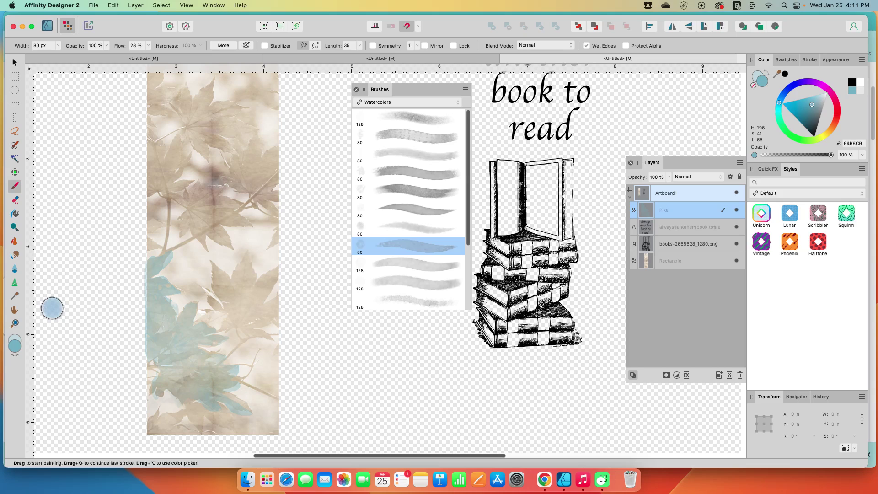
- Select one leaf on the right, paint it light teal, and clear the selection
left_click(14, 132)
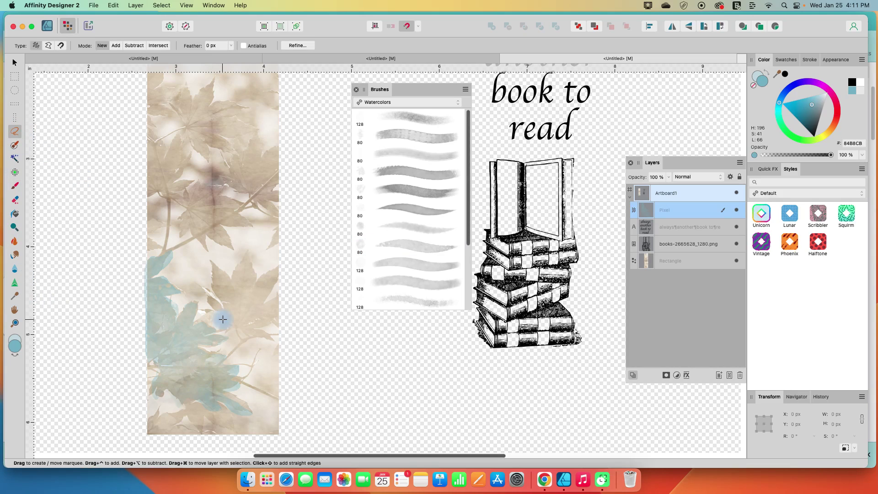
mouse_move(246, 344)
left_mouse_down()
mouse_move(198, 312)
mouse_move(212, 293)
mouse_move(210, 262)
mouse_move(227, 278)
mouse_move(246, 259)
mouse_move(267, 274)
mouse_move(276, 270)
mouse_move(266, 302)
mouse_move(284, 299)
mouse_move(278, 328)
mouse_move(252, 333)
mouse_move(269, 337)
mouse_move(251, 337)
mouse_move(247, 348)
left_mouse_up()
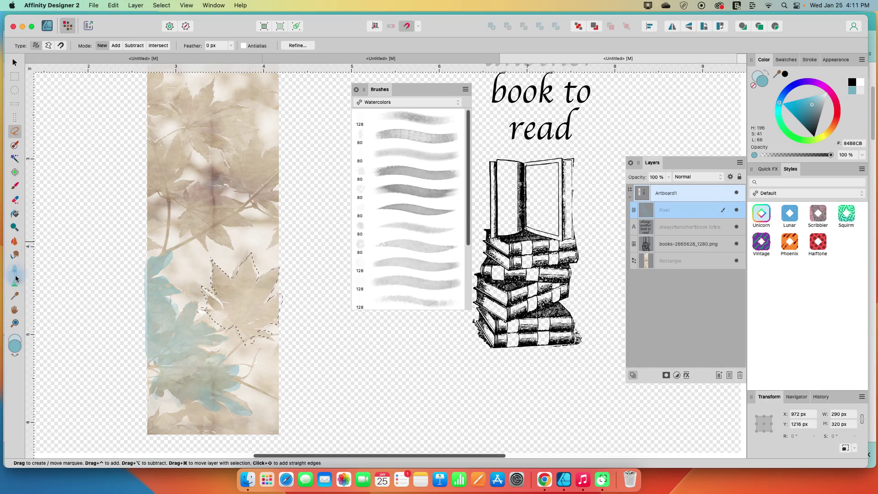
left_click(14, 185)
mouse_move(184, 269)
left_mouse_down()
mouse_move(263, 269)
mouse_move(231, 270)
mouse_move(253, 318)
mouse_move(169, 286)
mouse_move(239, 318)
mouse_move(249, 333)
mouse_move(203, 292)
left_mouse_up()
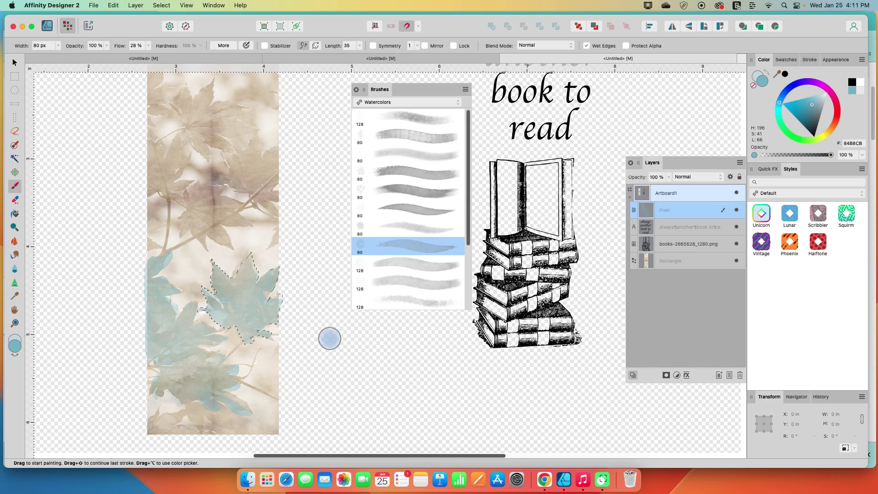
key("super+d")
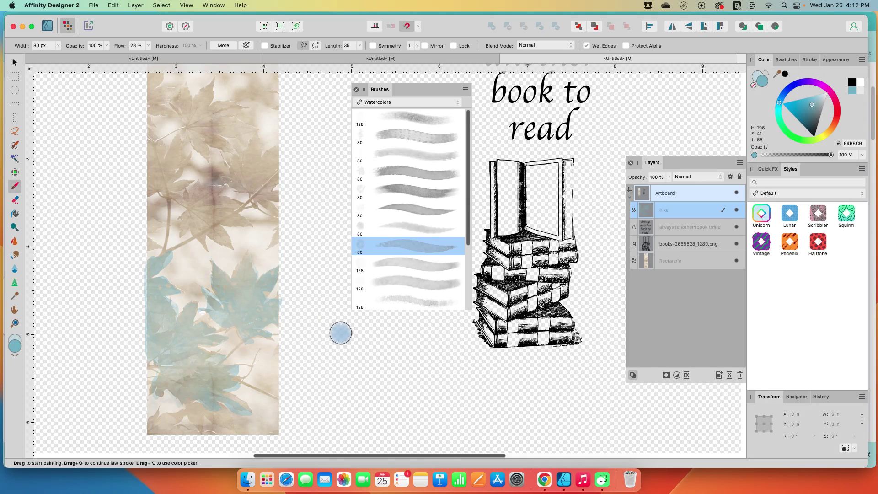
scroll(340, 333, "up", 2)
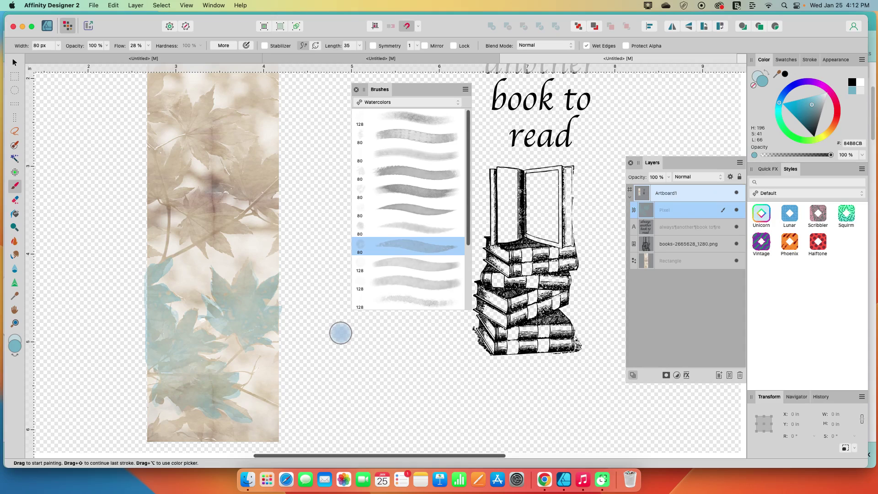
scroll(340, 332, "down", 2)
scroll(340, 333, "up", 2)
scroll(341, 332, "up", 2)
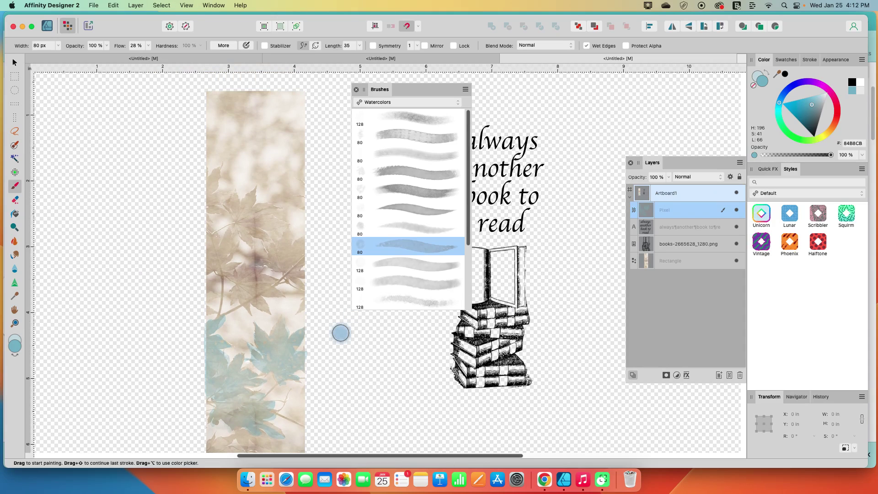
scroll(340, 332, "down", 2)
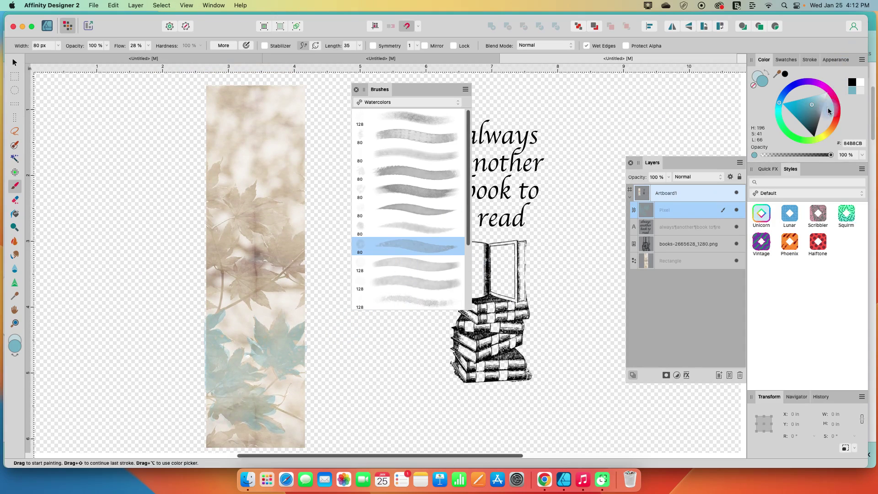
- Switch to lilac (#D489DD), widen the brush, and wash broad strokes over the whole strip
mouse_move(821, 88)
left_mouse_down()
mouse_move(816, 82)
mouse_move(820, 125)
left_mouse_up()
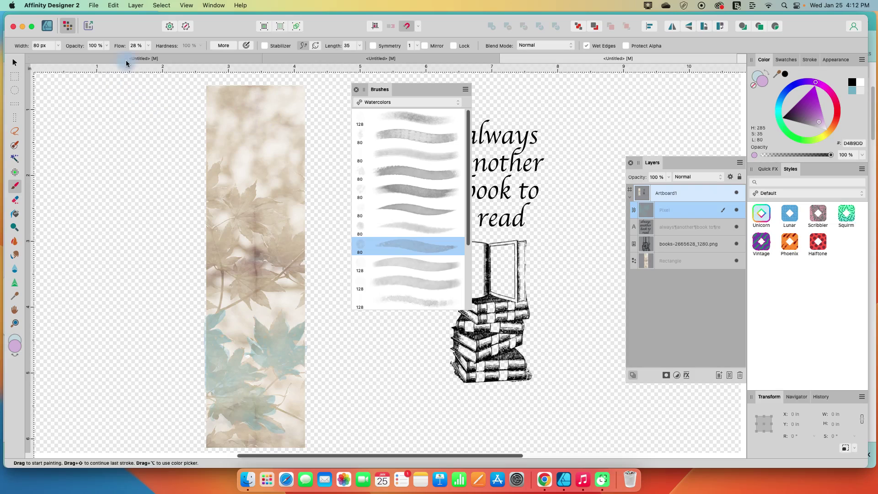
left_click(58, 46)
left_click_drag(56, 56, 74, 60)
mouse_move(192, 132)
left_mouse_down()
mouse_move(210, 108)
mouse_move(304, 108)
mouse_move(225, 188)
mouse_move(304, 149)
mouse_move(206, 240)
mouse_move(320, 265)
mouse_move(210, 302)
mouse_move(274, 372)
mouse_move(260, 422)
mouse_move(290, 323)
mouse_move(260, 337)
mouse_move(269, 98)
mouse_move(182, 333)
left_mouse_up()
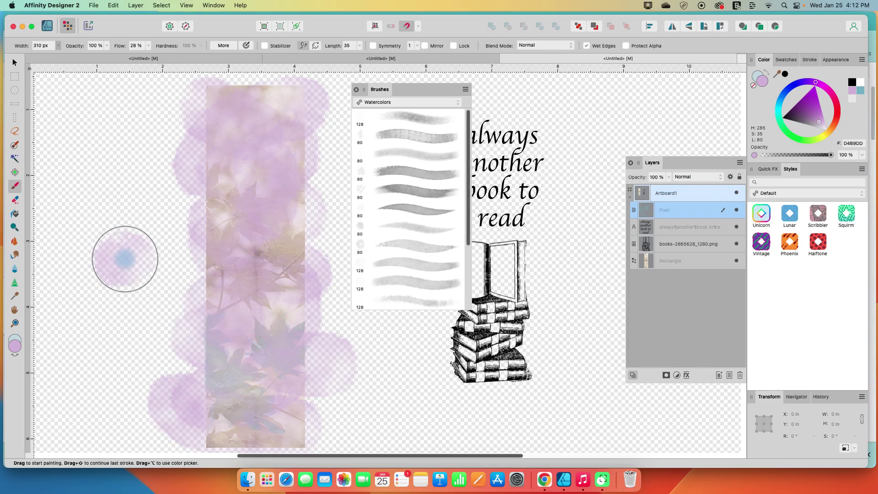
left_click(68, 157)
key("super+z")
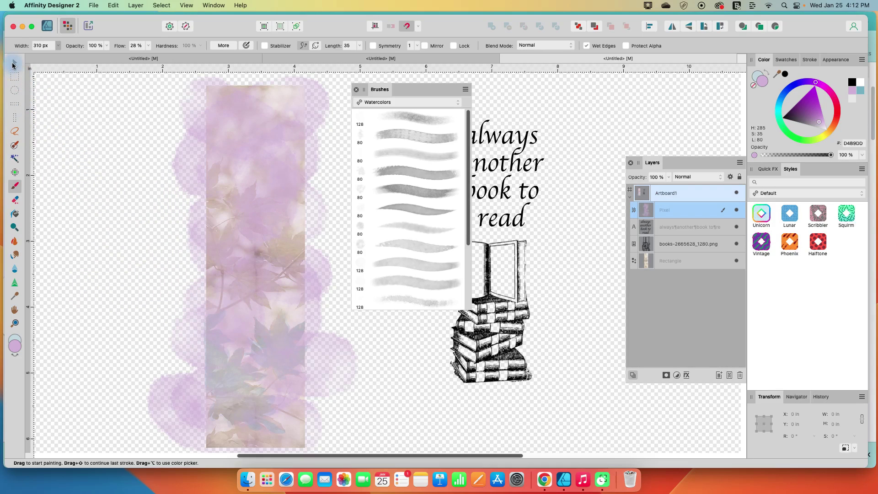
left_click(15, 62)
- Move the quote onto the bookmark strip and the books drawing below it
left_click_drag(410, 89, 602, 190)
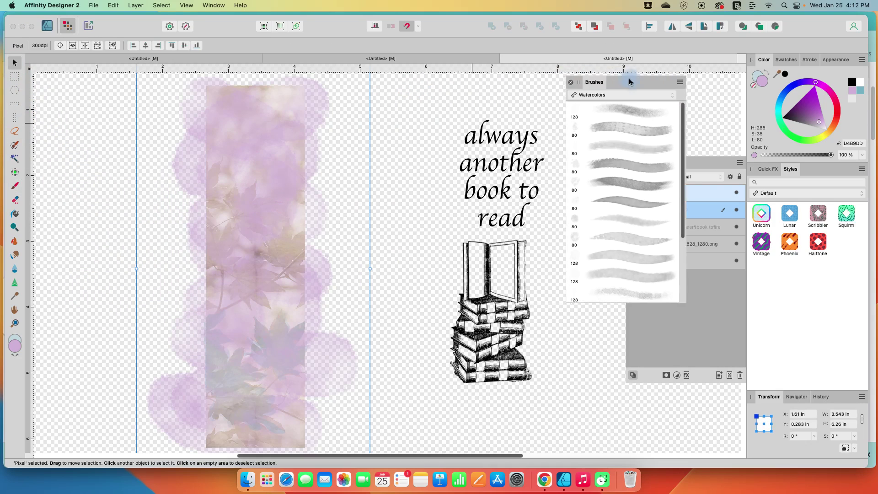
left_click(548, 190)
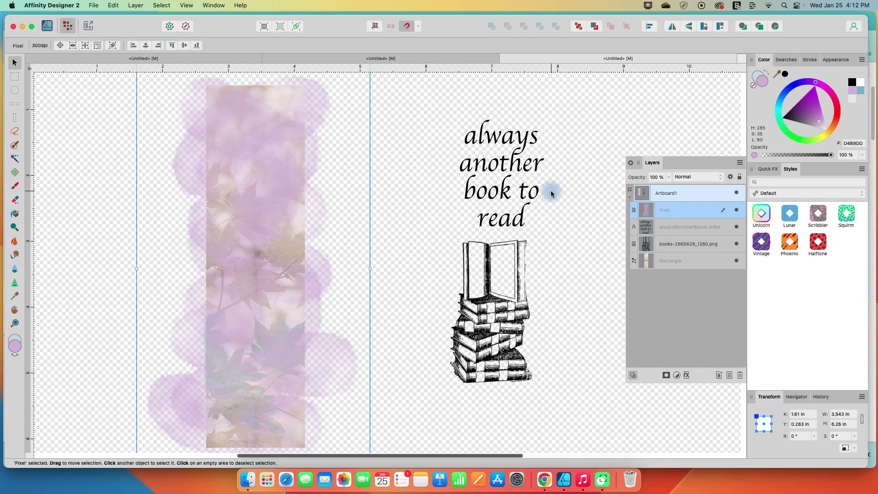
left_click_drag(515, 166, 270, 170)
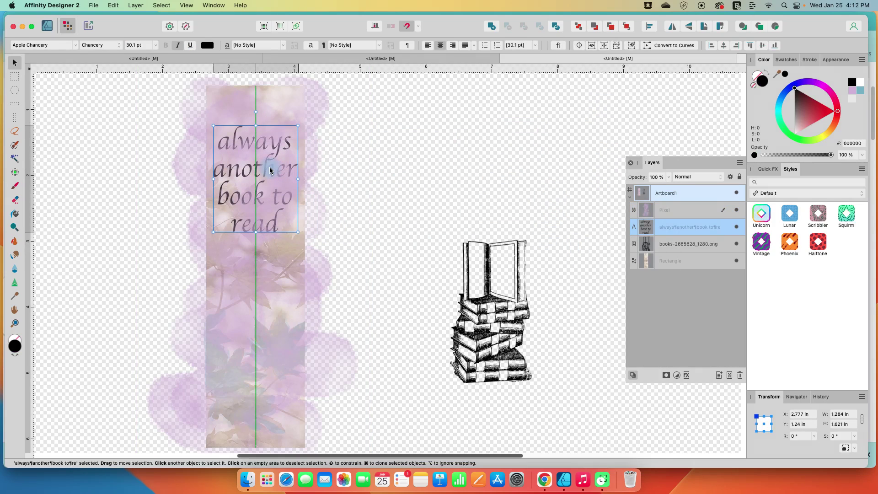
mouse_move(496, 334)
left_mouse_down()
mouse_move(277, 347)
mouse_move(263, 381)
left_mouse_up()
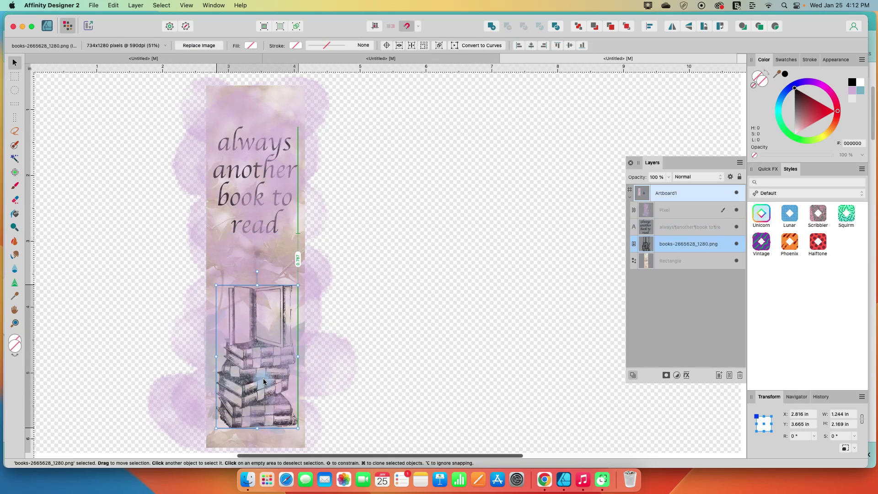
- Nudge the watercolour wash up-left and lower the quote slightly on the bookmark
left_click(269, 183)
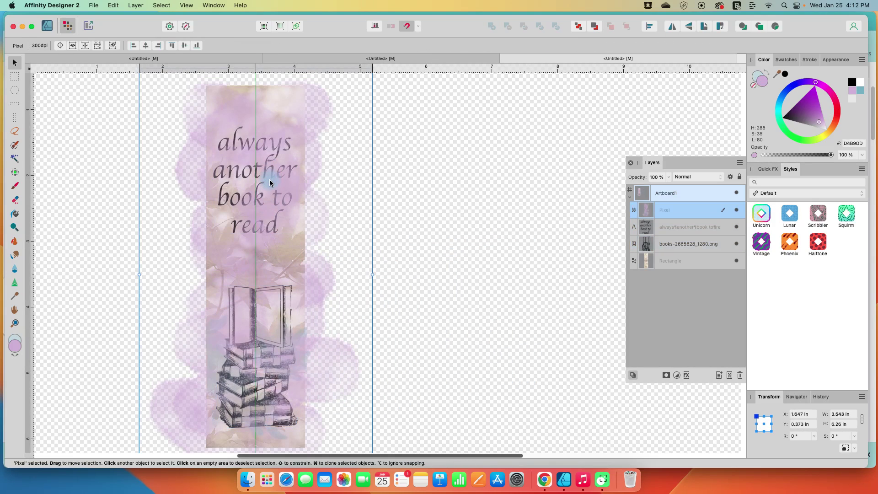
left_click_drag(270, 183, 264, 176)
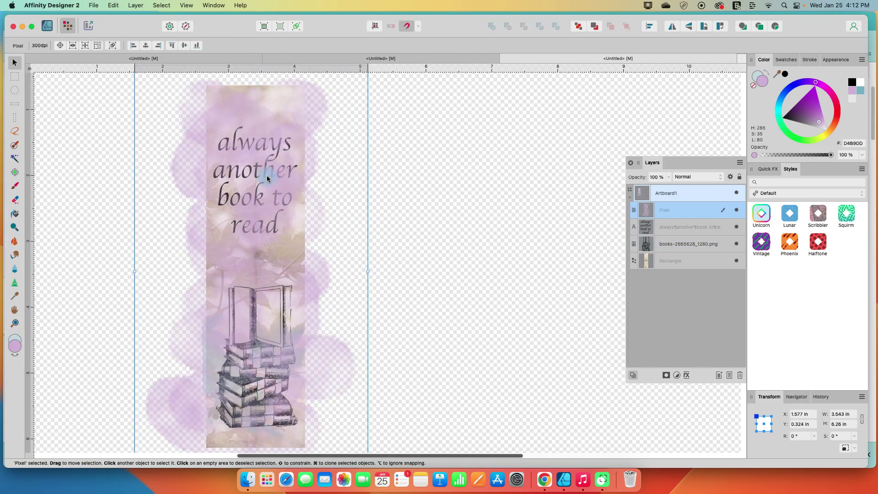
left_click(673, 226)
left_click_drag(275, 202, 275, 208)
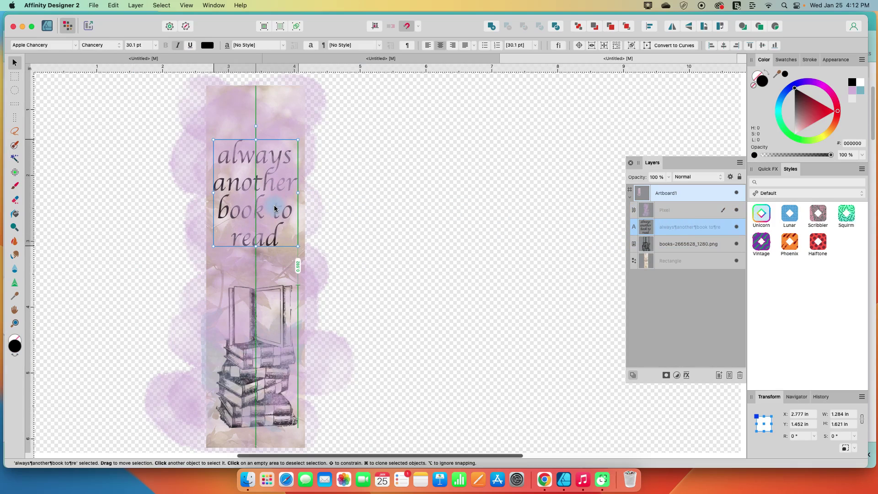
mouse_move(711, 159)
left_mouse_down()
mouse_move(424, 127)
mouse_move(449, 106)
left_mouse_up()
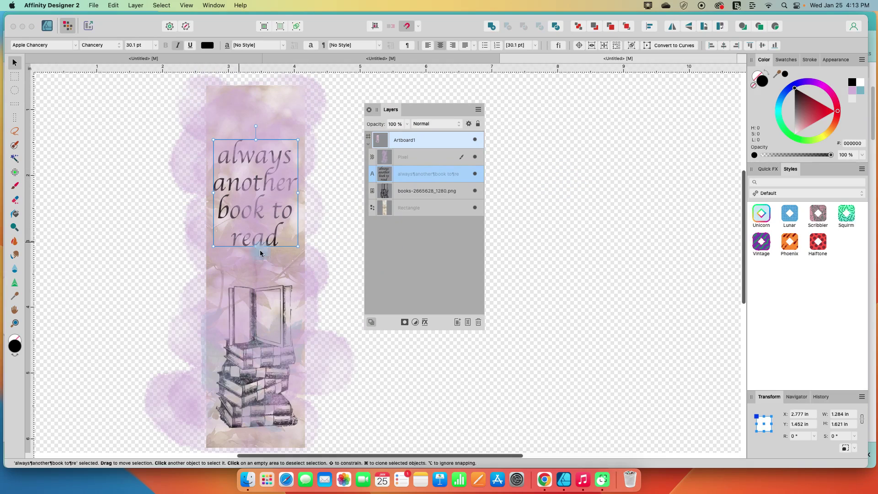
scroll(338, 334, "down", 1)
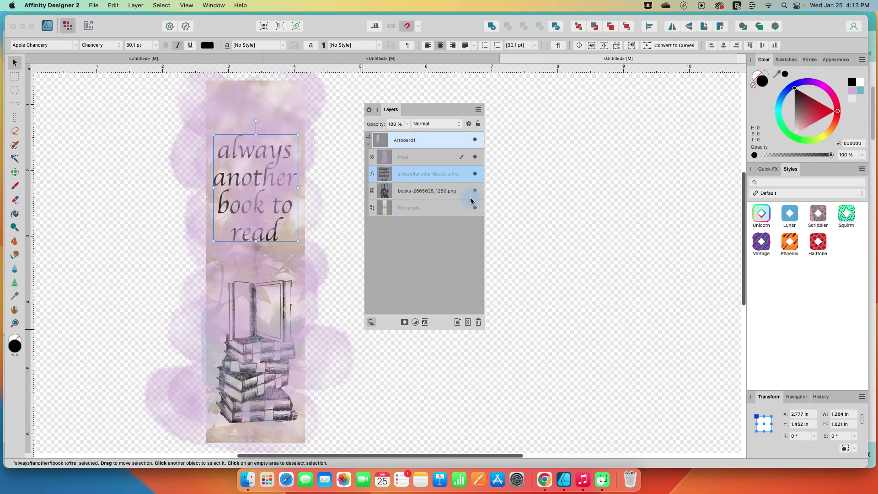
- Duplicate the bookmark rectangle, place the copy above the pixel layer, and apply Mask to Below
left_click(412, 206)
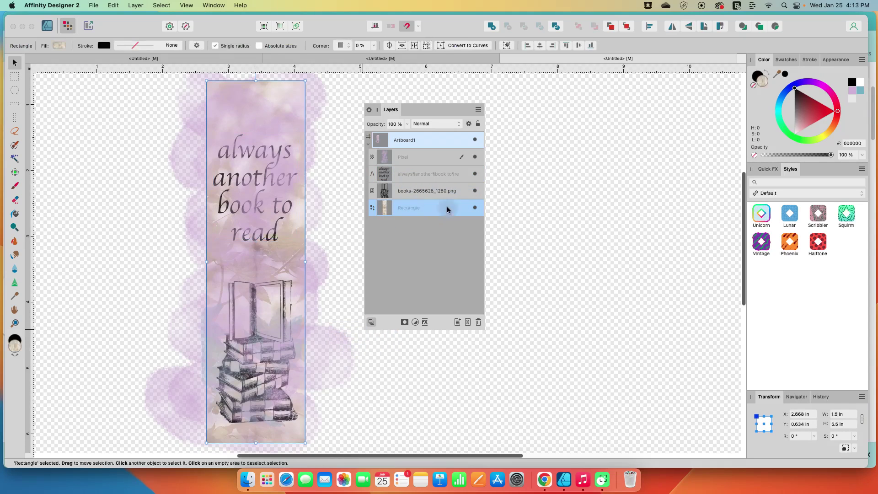
left_click(417, 212)
right_click(415, 212)
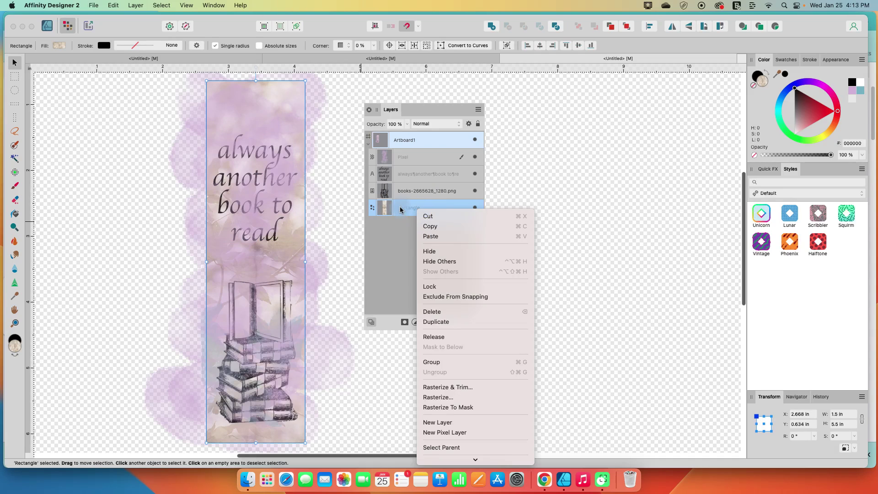
left_click(427, 322)
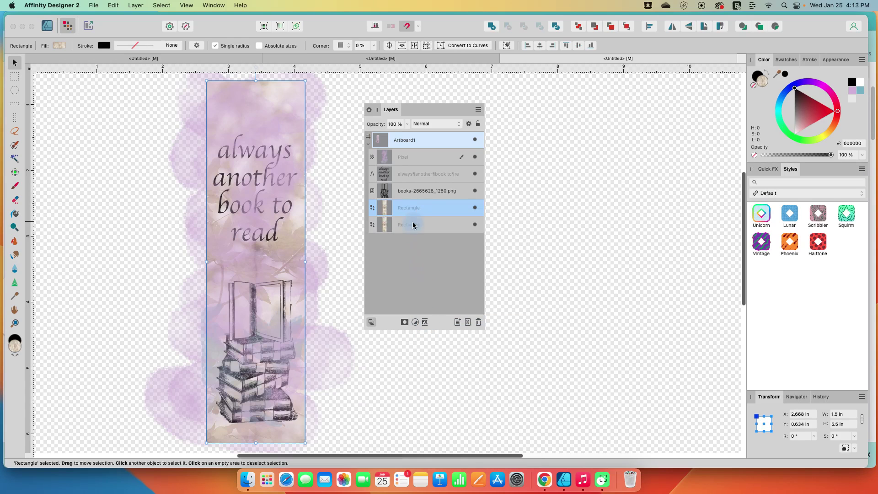
left_click_drag(412, 211, 409, 154)
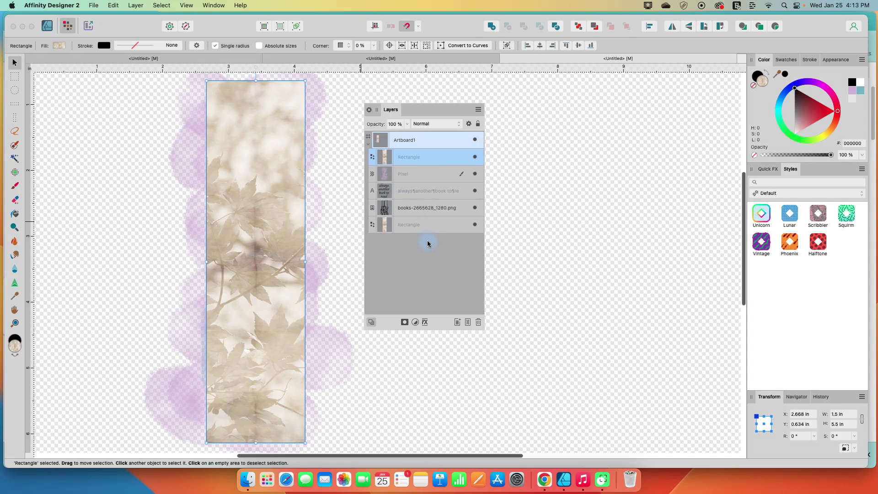
right_click(404, 160)
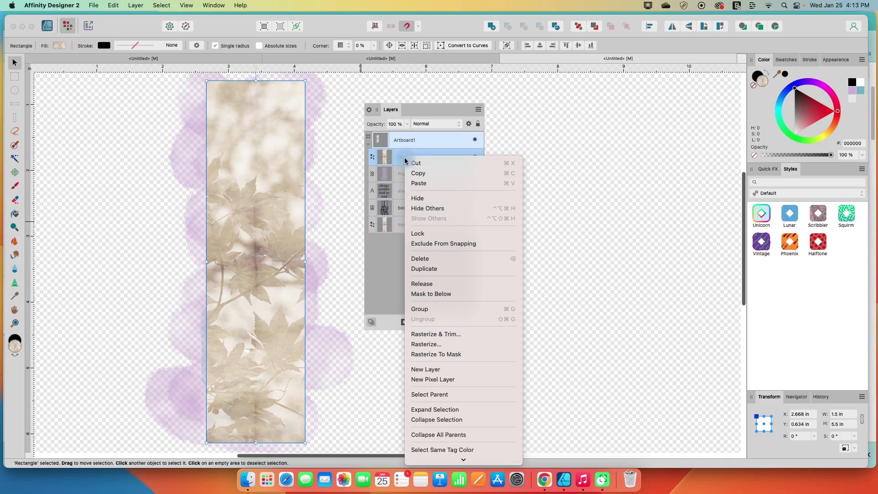
left_click(432, 294)
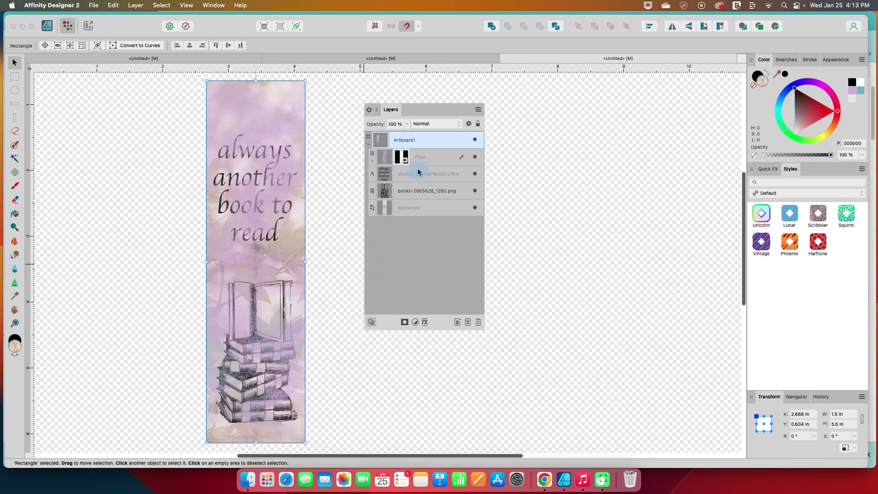
- Move the quote and books layers above the masked wash, then zoom to fit the artboard
left_click_drag(411, 178, 400, 153)
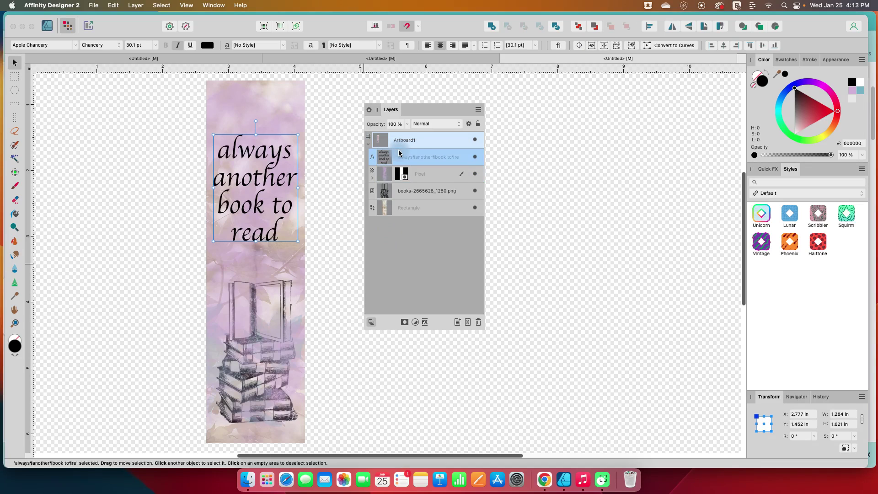
left_click_drag(419, 193, 403, 171)
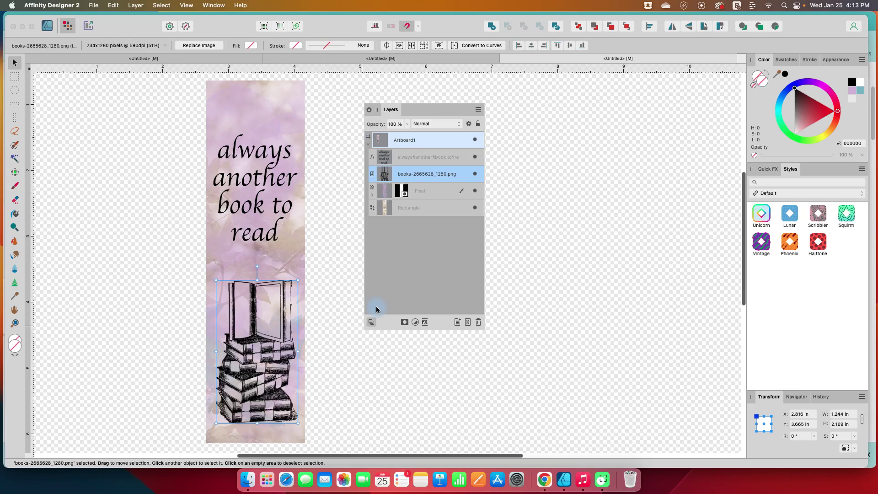
left_click(419, 376)
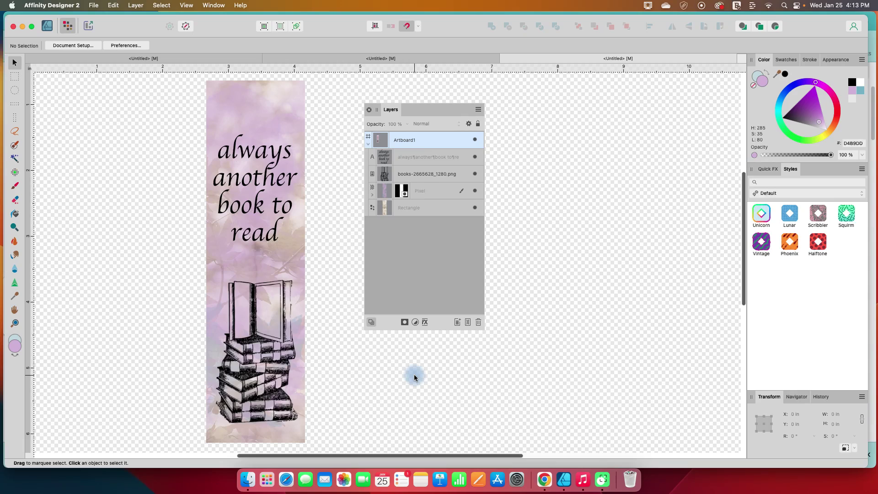
key("super+0")
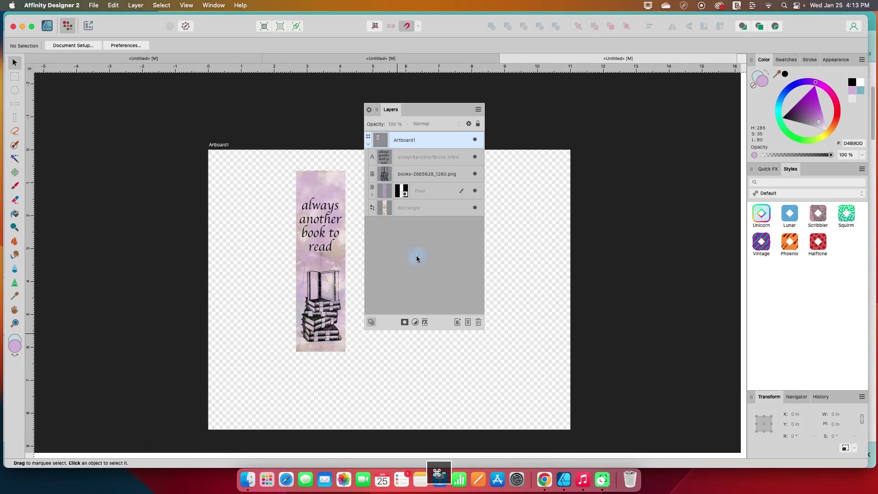
left_click_drag(450, 119, 169, 122)
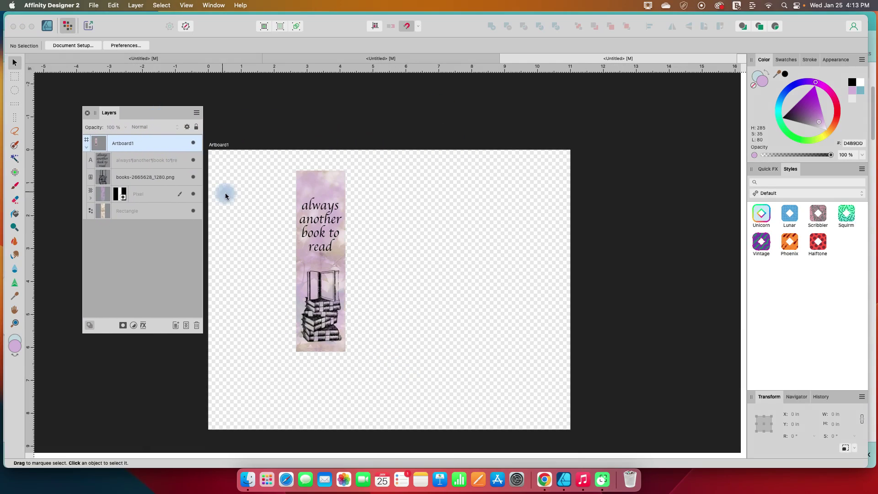
left_click(127, 164)
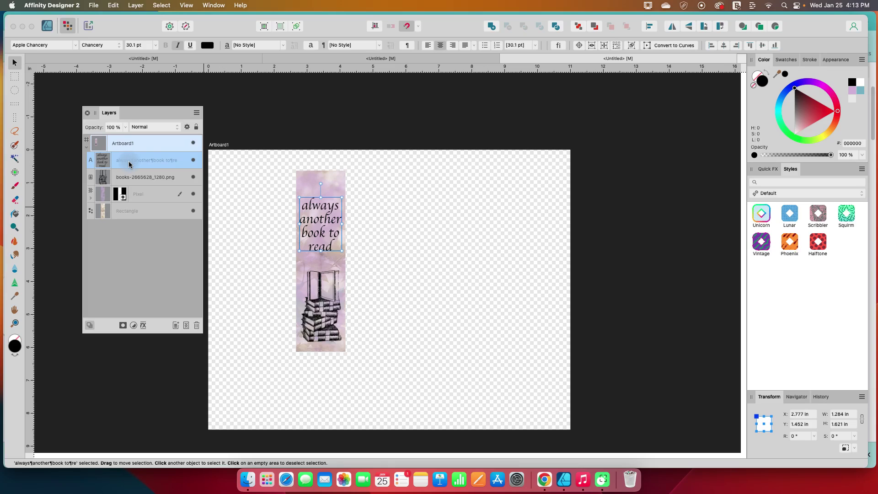
- Group the quote, books, wash and rectangle layers, and drag the group to the top-left
left_click(146, 211, "shift")
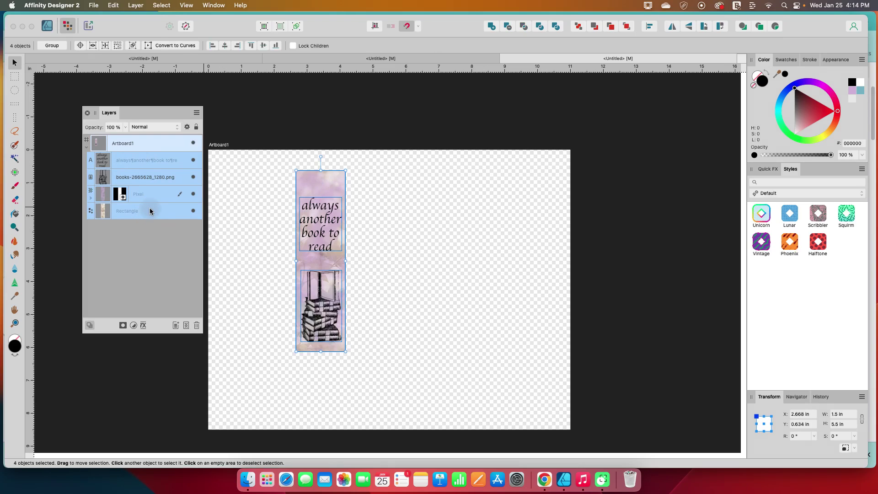
right_click(151, 211)
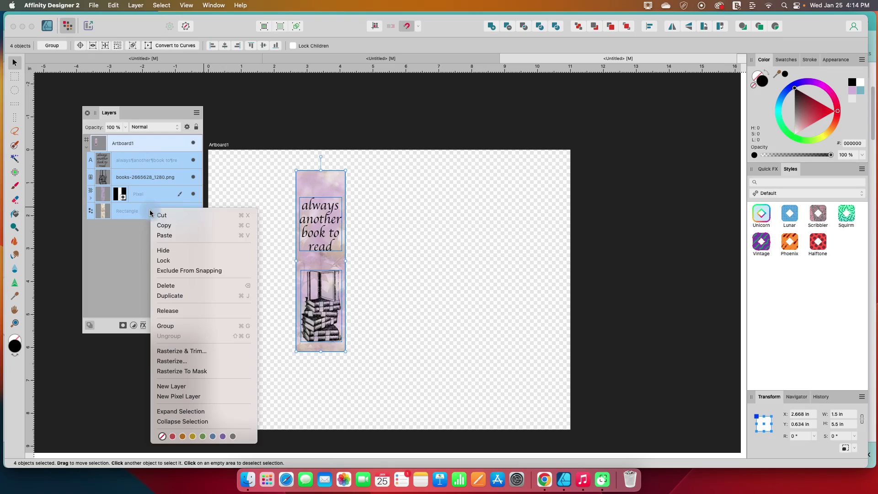
left_click(164, 326)
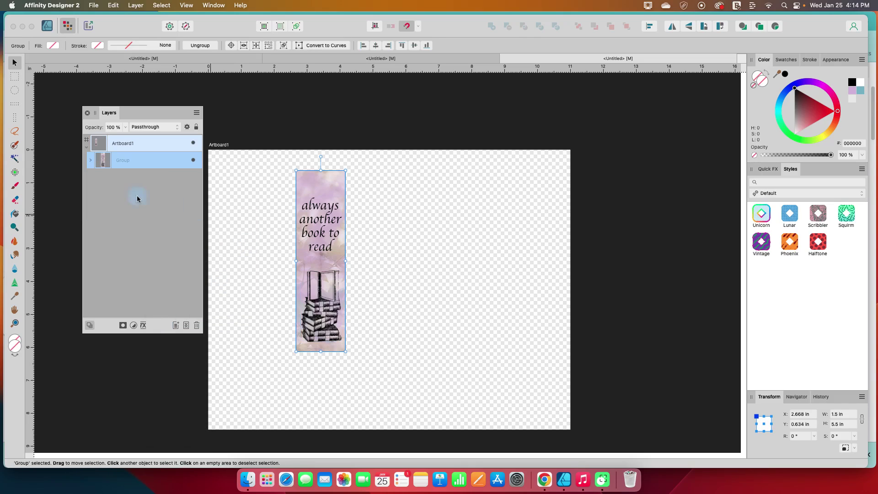
left_click_drag(320, 186, 255, 180)
left_click(89, 163)
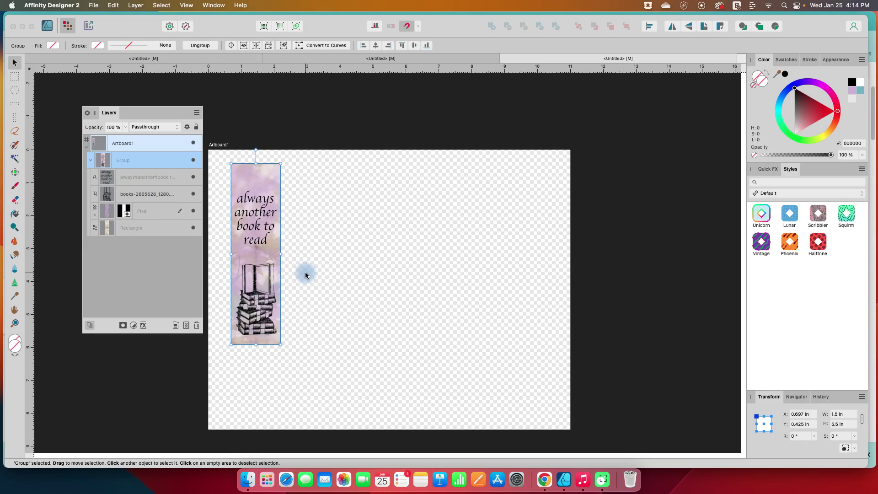
- Duplicate the lilac bookmark into six evenly spaced copies and centre the row on the artboard
key("super+j")
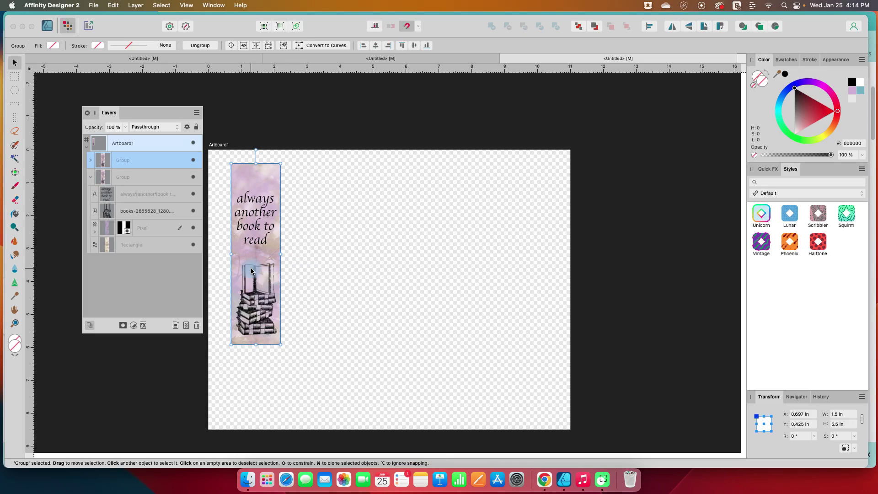
left_click_drag(251, 271, 309, 271)
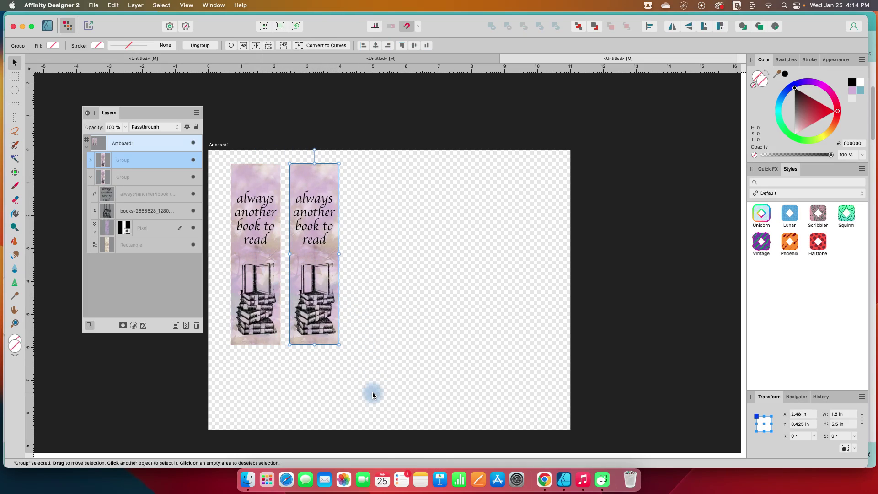
key("super+j")
key("super+j")
key("super+j")
key("super+j")
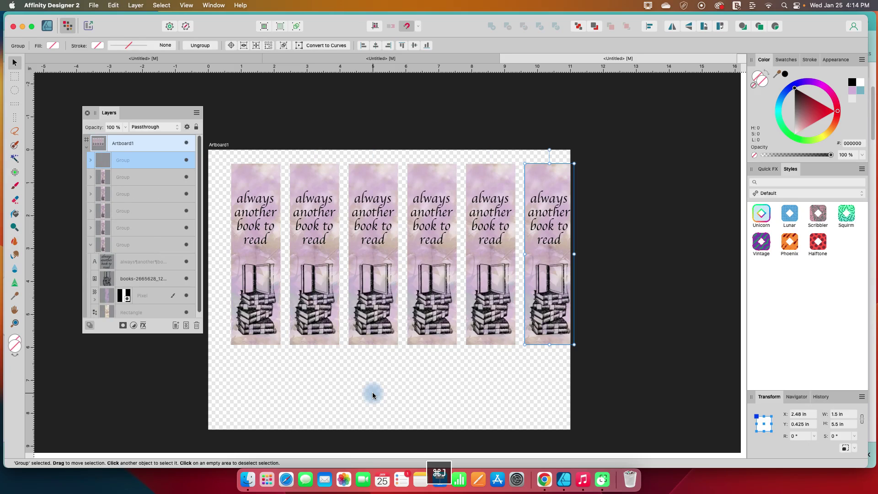
left_click_drag(217, 151, 597, 375)
left_click_drag(561, 307, 547, 311)
left_click(625, 306)
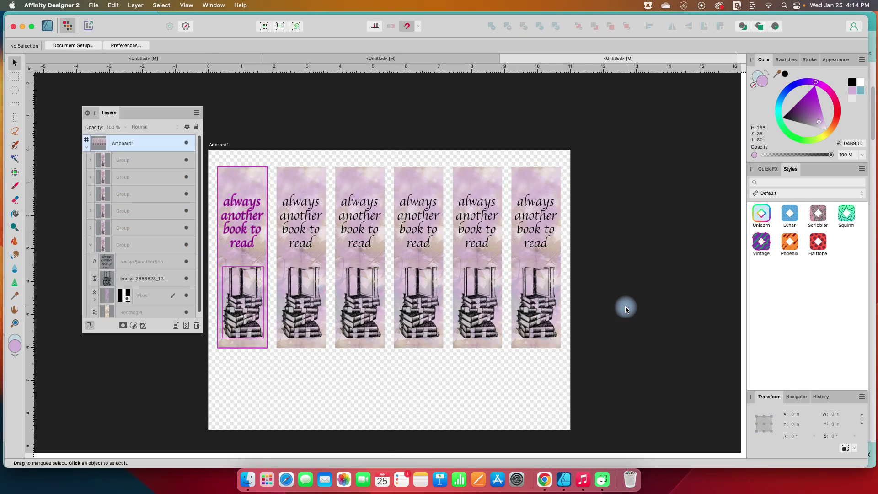